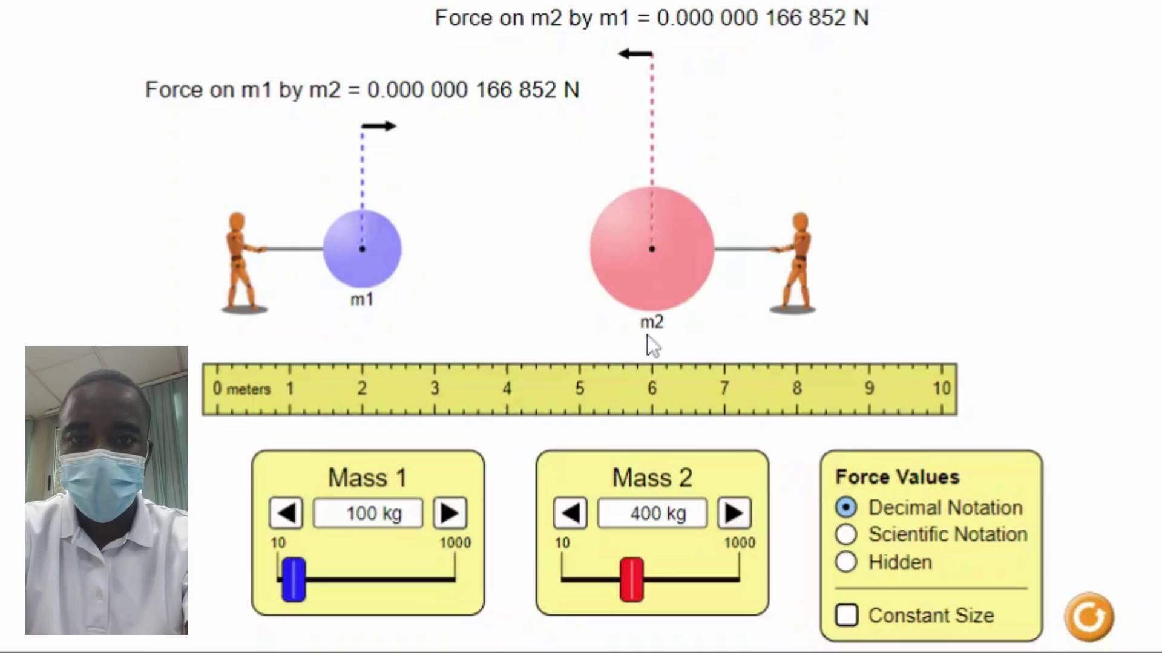
Place m1 near 4.5 m and m2 near 7.7 m, with the ruler under the spheres
{"action": "left_click_drag", "start_coordinate": [655, 283], "coordinate": [904, 287]}
{"action": "left_click_drag", "start_coordinate": [370, 252], "coordinate": [495, 248]}
{"action": "left_click_drag", "start_coordinate": [933, 260], "coordinate": [810, 243]}
{"action": "left_click_drag", "start_coordinate": [597, 410], "coordinate": [650, 404]}
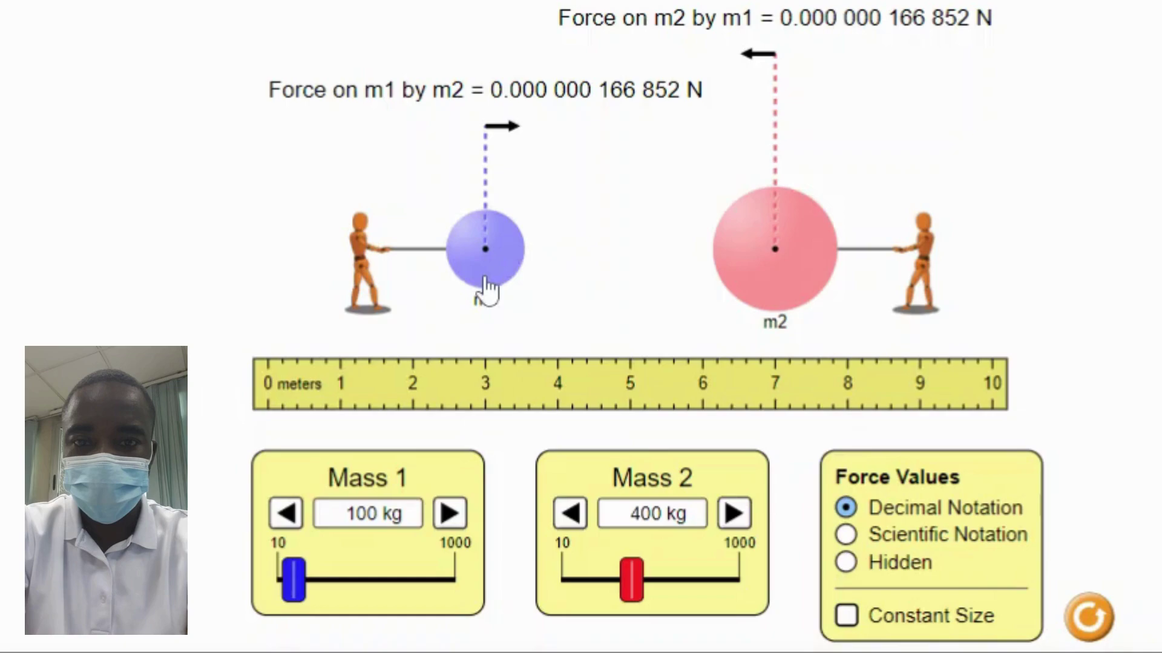
{"action": "left_click_drag", "start_coordinate": [486, 279], "coordinate": [573, 272]}
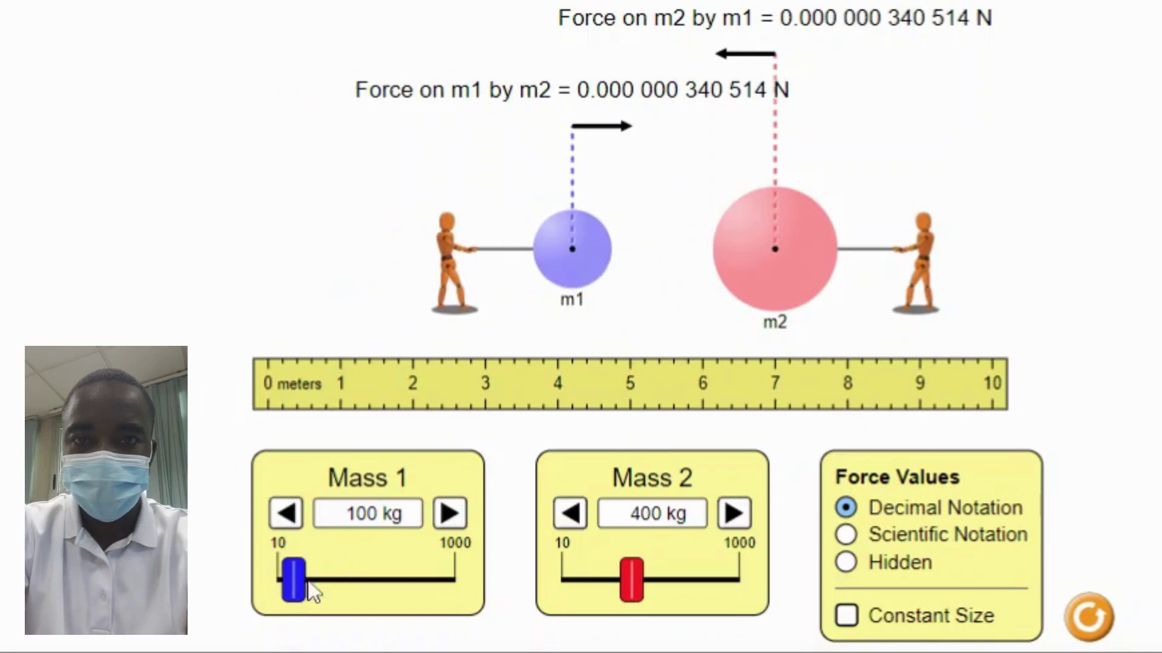
Raise m1 well above 100 kg, drop m2 to 10 kg, and bring the spheres closer together
{"action": "left_click_drag", "start_coordinate": [300, 593], "coordinate": [464, 586]}
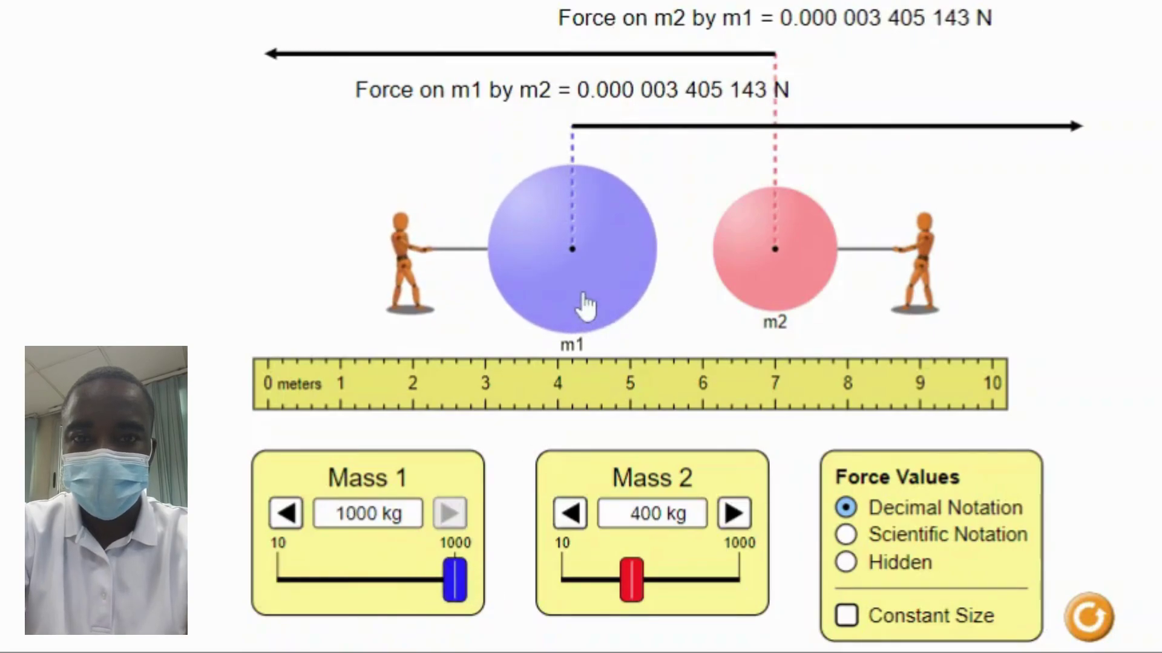
{"action": "left_click_drag", "start_coordinate": [584, 295], "coordinate": [318, 322]}
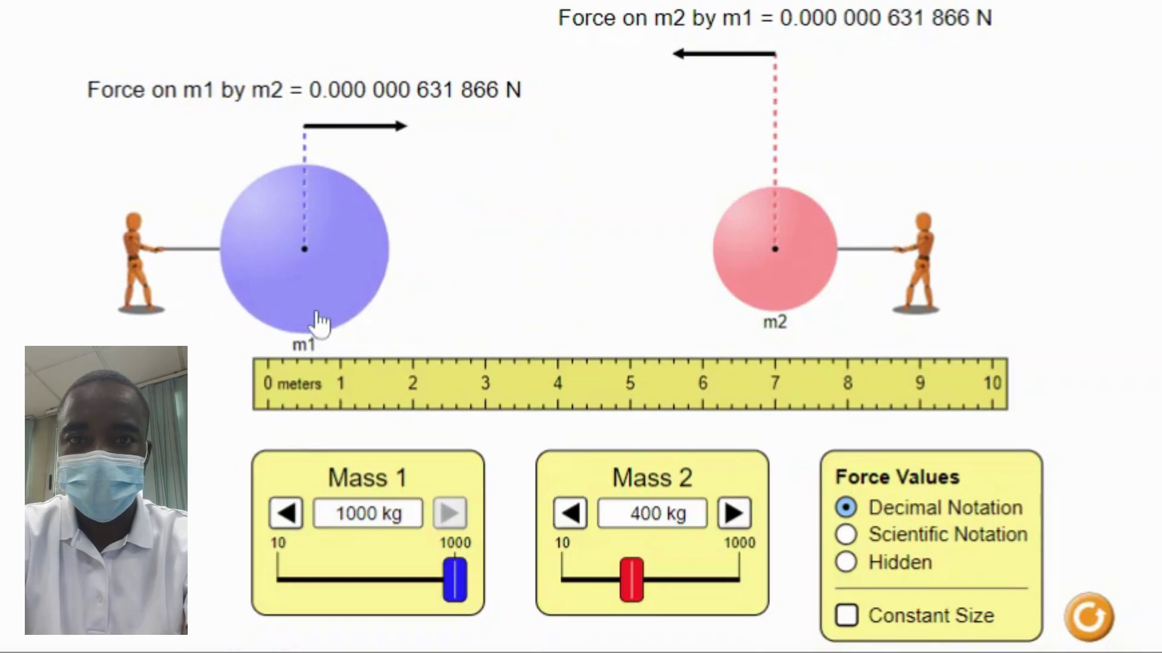
{"action": "left_click_drag", "start_coordinate": [769, 295], "coordinate": [683, 296]}
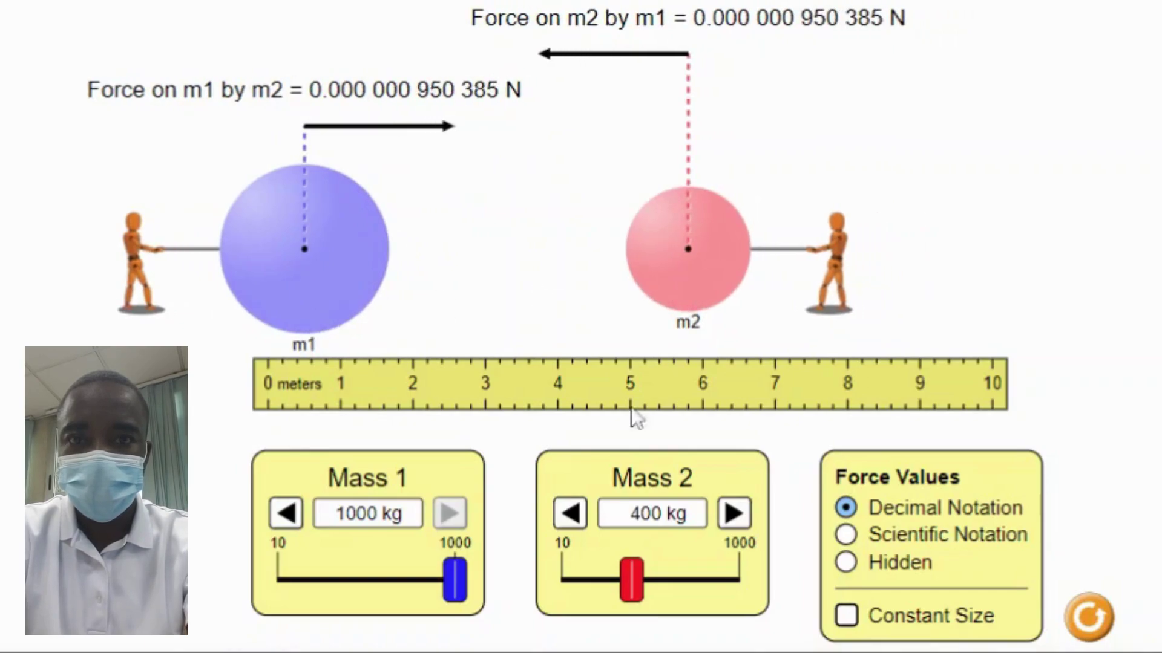
{"action": "left_click_drag", "start_coordinate": [629, 594], "coordinate": [563, 593]}
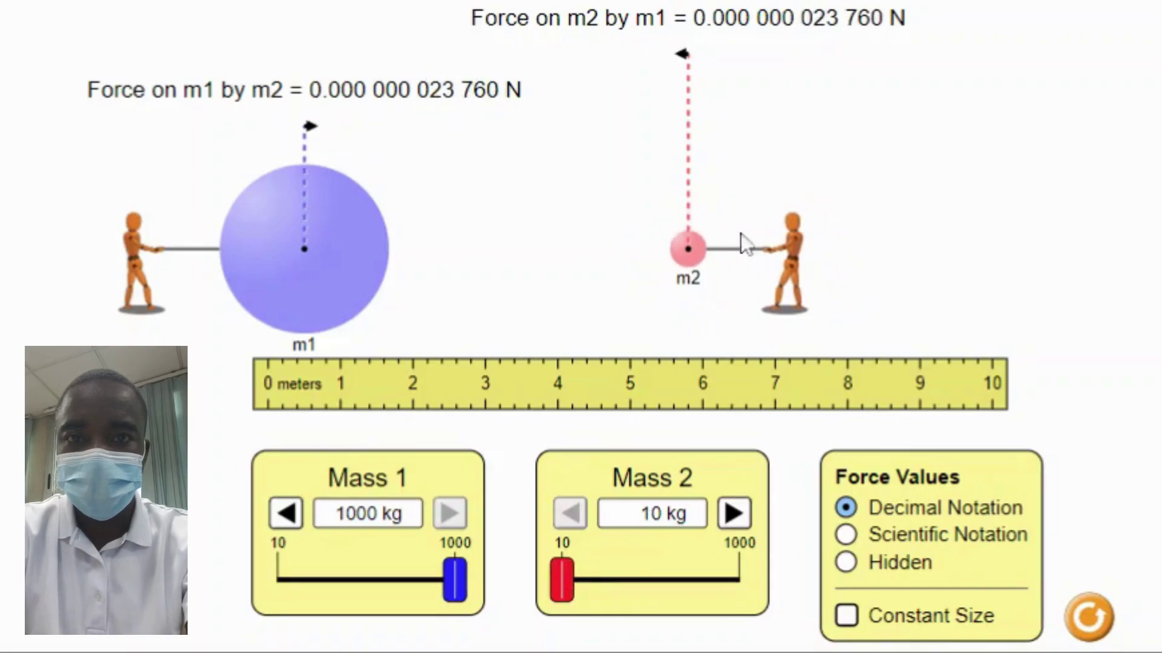
{"action": "left_click_drag", "start_coordinate": [697, 265], "coordinate": [467, 257]}
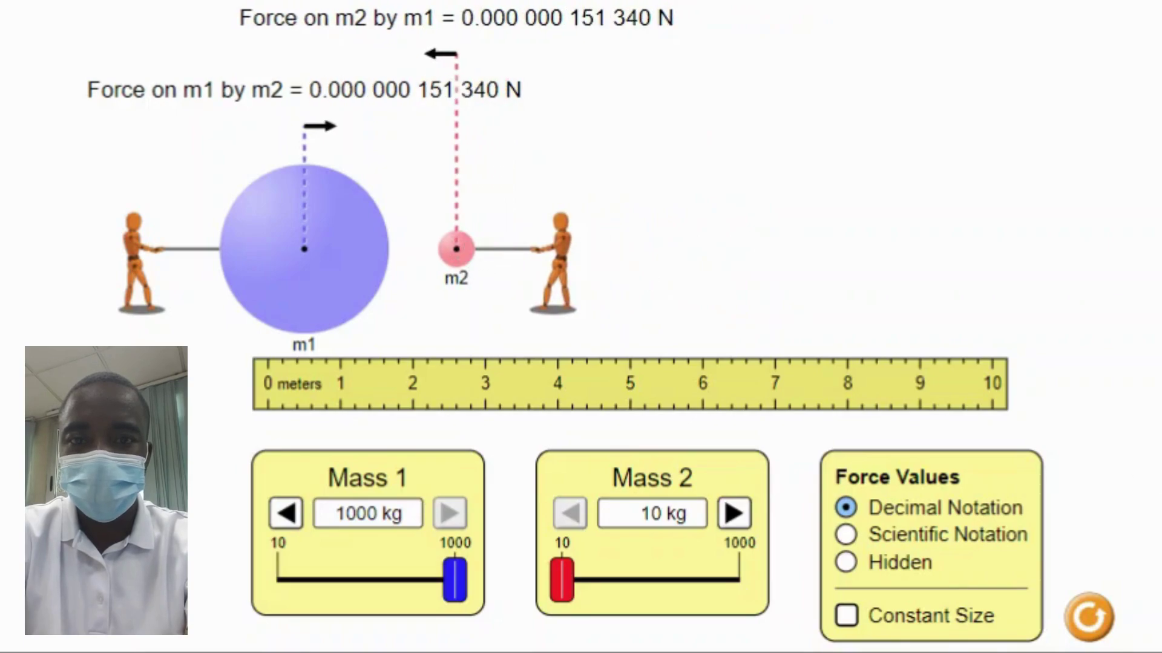
Show forces in scientific notation and move the spheres closer, m1 near 2.6 m
{"action": "left_click", "coordinate": [847, 536]}
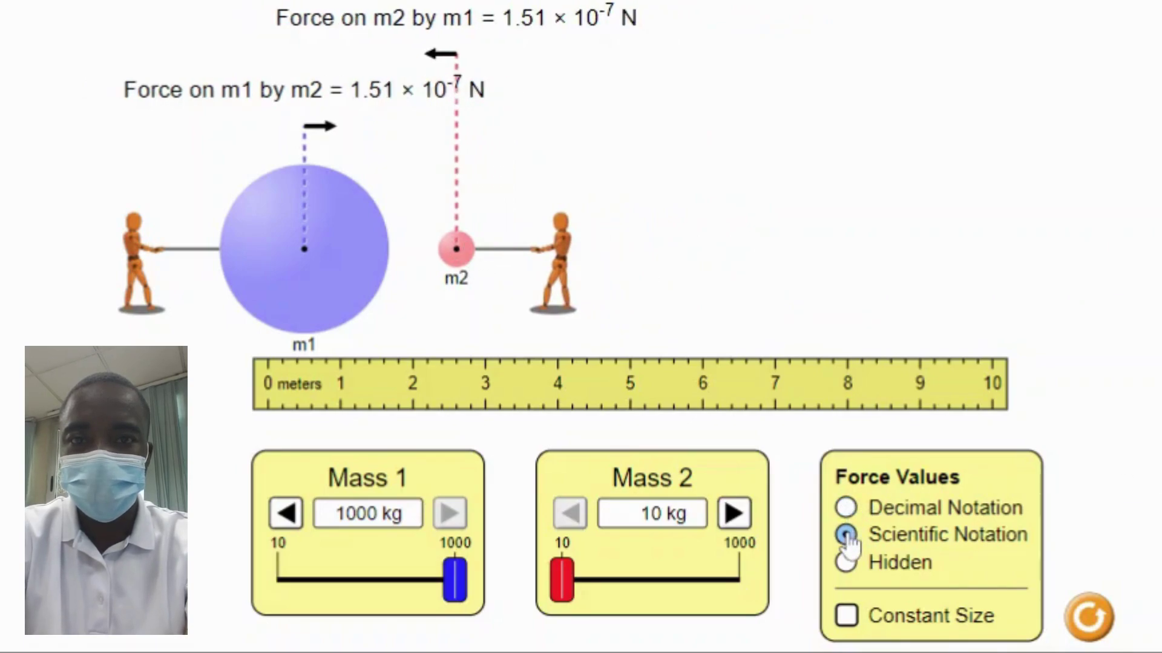
{"action": "left_click_drag", "start_coordinate": [562, 296], "coordinate": [749, 278]}
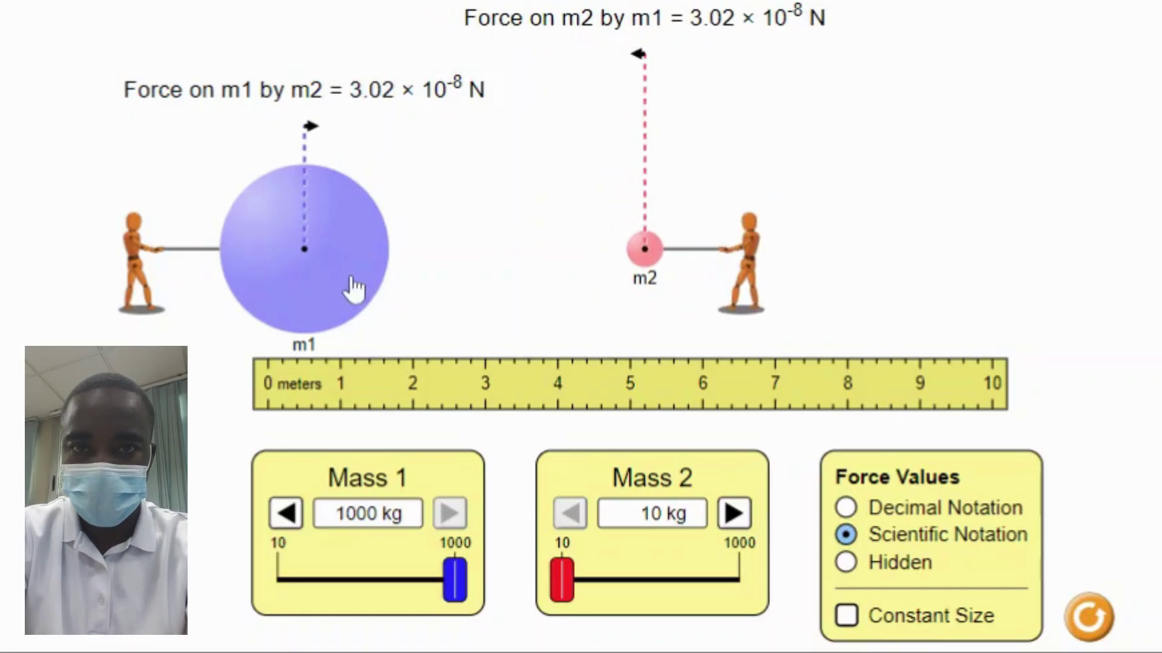
{"action": "left_click_drag", "start_coordinate": [354, 289], "coordinate": [495, 292]}
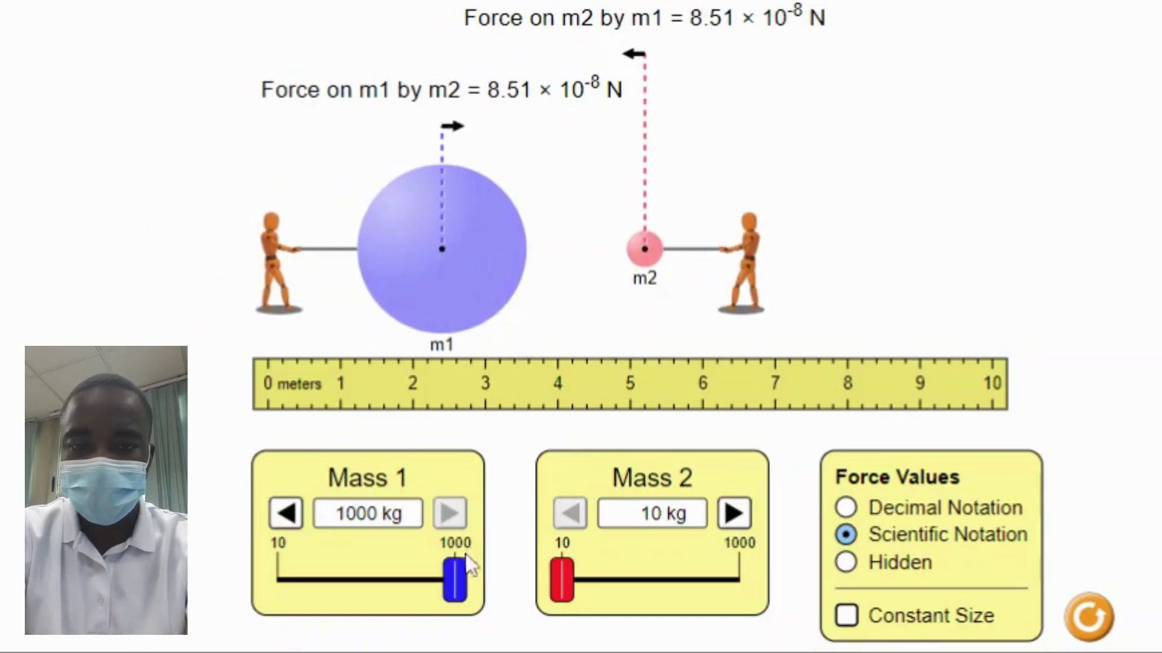
Lower m1 to 170 kg, put m1 near 5.1 m and m2 near 6.9 m, and reduce m2 to 10 kg
{"action": "left_click_drag", "start_coordinate": [454, 572], "coordinate": [305, 566]}
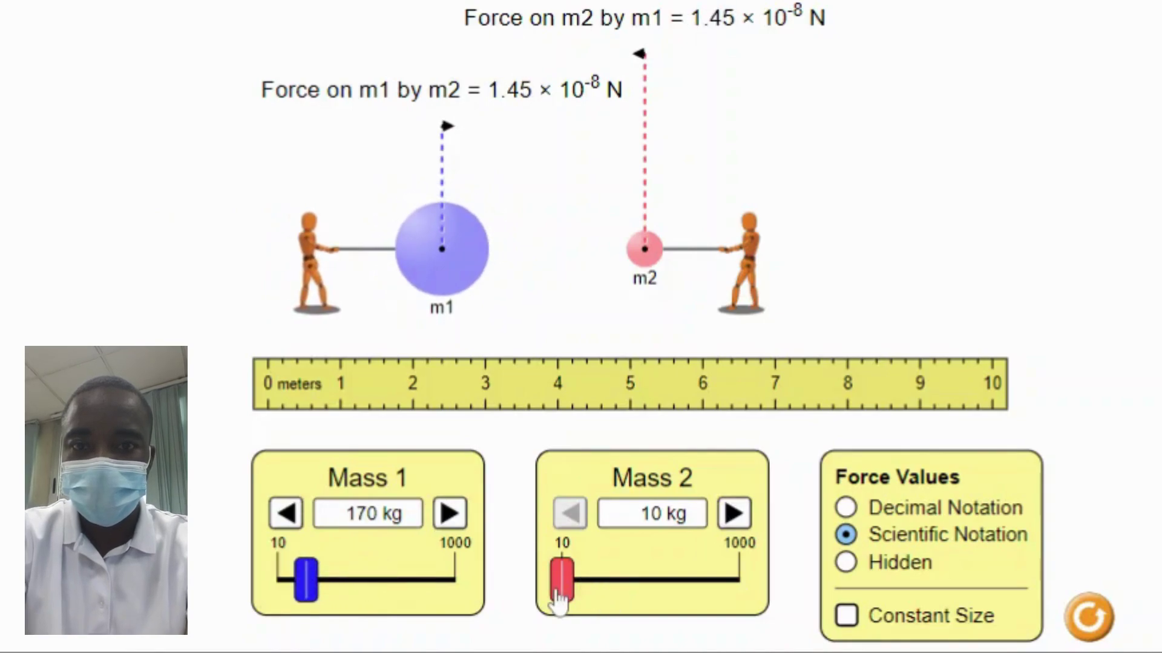
{"action": "left_click_drag", "start_coordinate": [564, 593], "coordinate": [750, 608]}
{"action": "left_click_drag", "start_coordinate": [686, 283], "coordinate": [906, 286]}
{"action": "left_click_drag", "start_coordinate": [414, 245], "coordinate": [431, 263]}
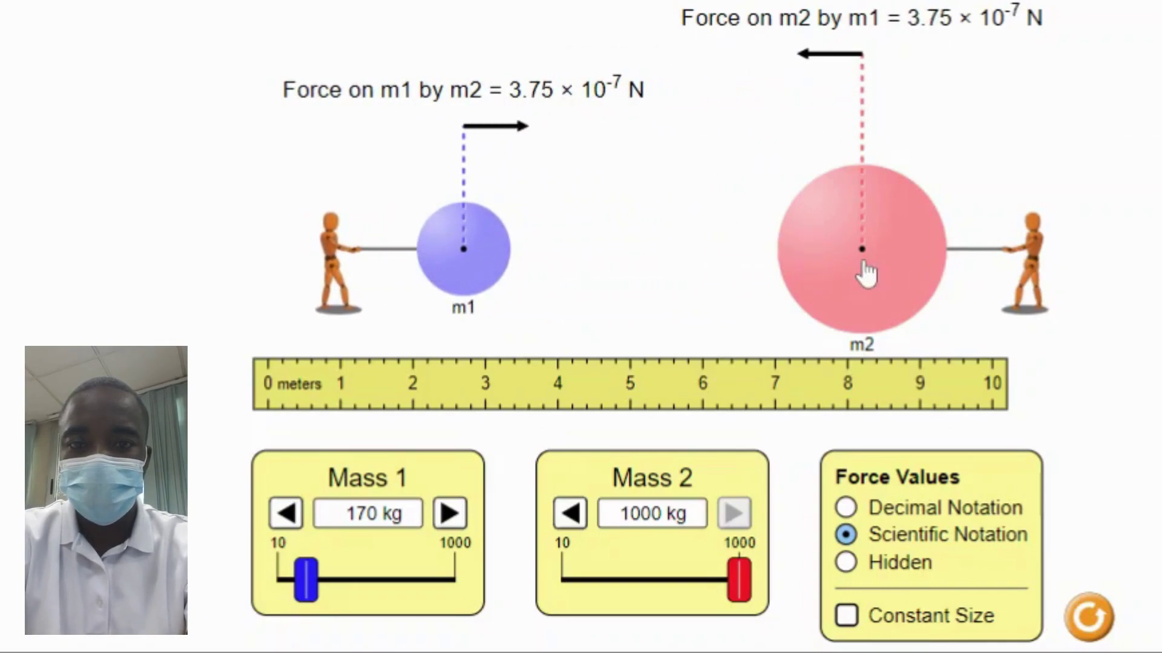
{"action": "left_click_drag", "start_coordinate": [866, 272], "coordinate": [826, 225]}
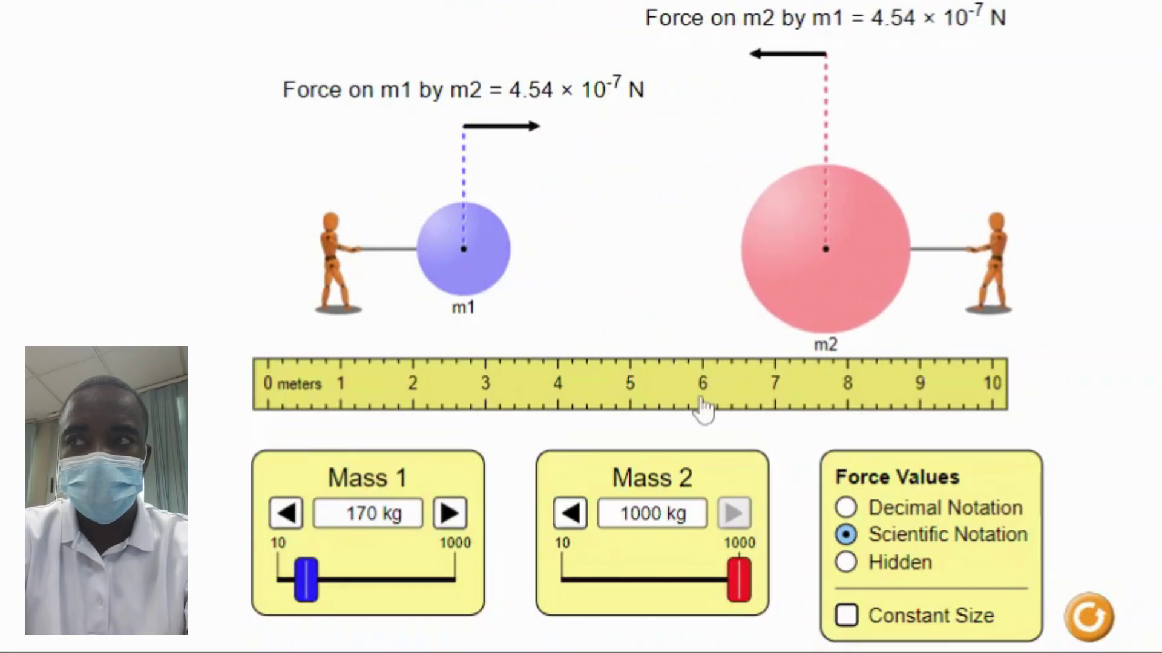
{"action": "left_click_drag", "start_coordinate": [739, 590], "coordinate": [556, 561]}
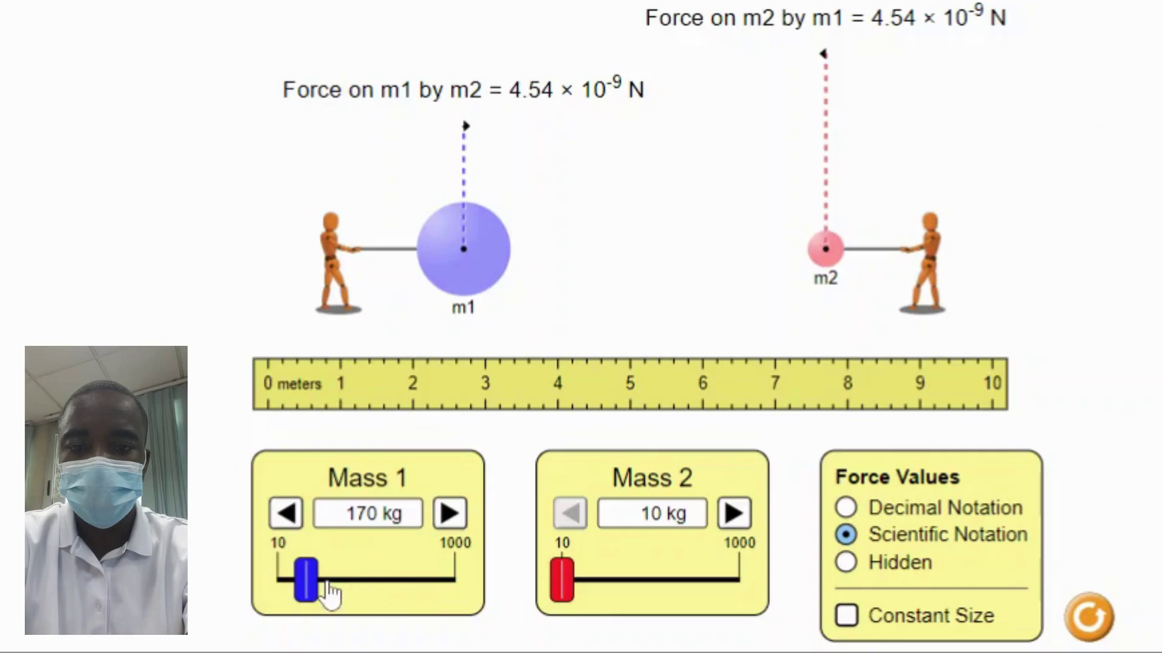
Set m1 to 10 kg and m2 to 1000 kg, with m1 near 3 m and m2 near 6.4 m
{"action": "left_click_drag", "start_coordinate": [306, 591], "coordinate": [460, 611]}
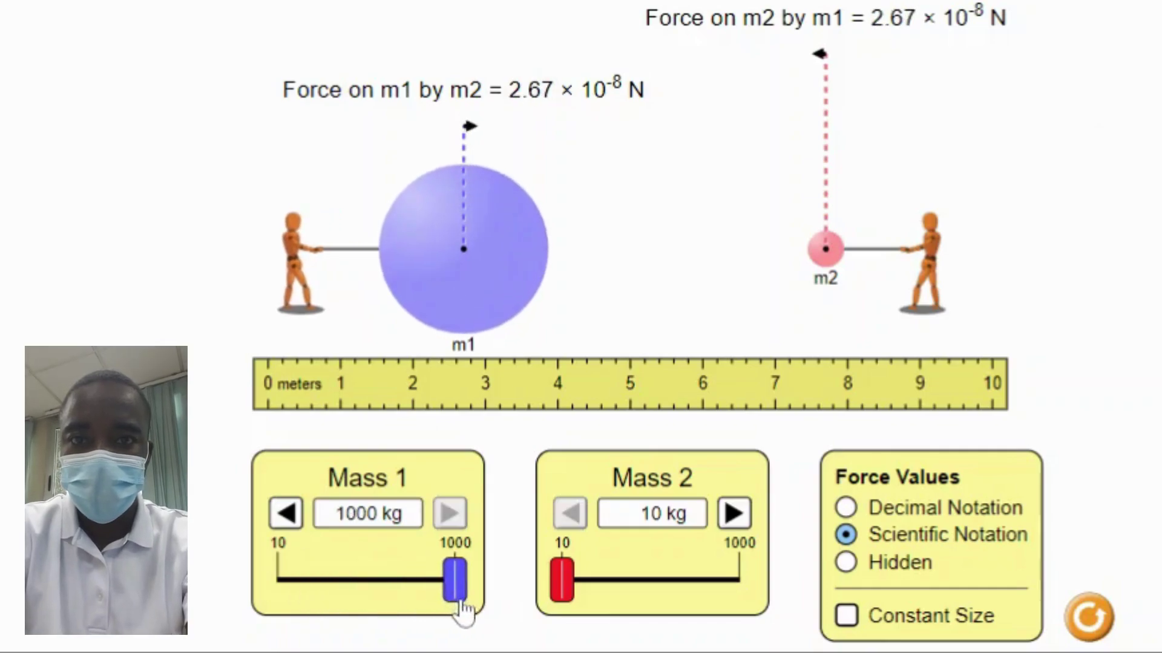
{"action": "left_click_drag", "start_coordinate": [447, 312], "coordinate": [394, 244]}
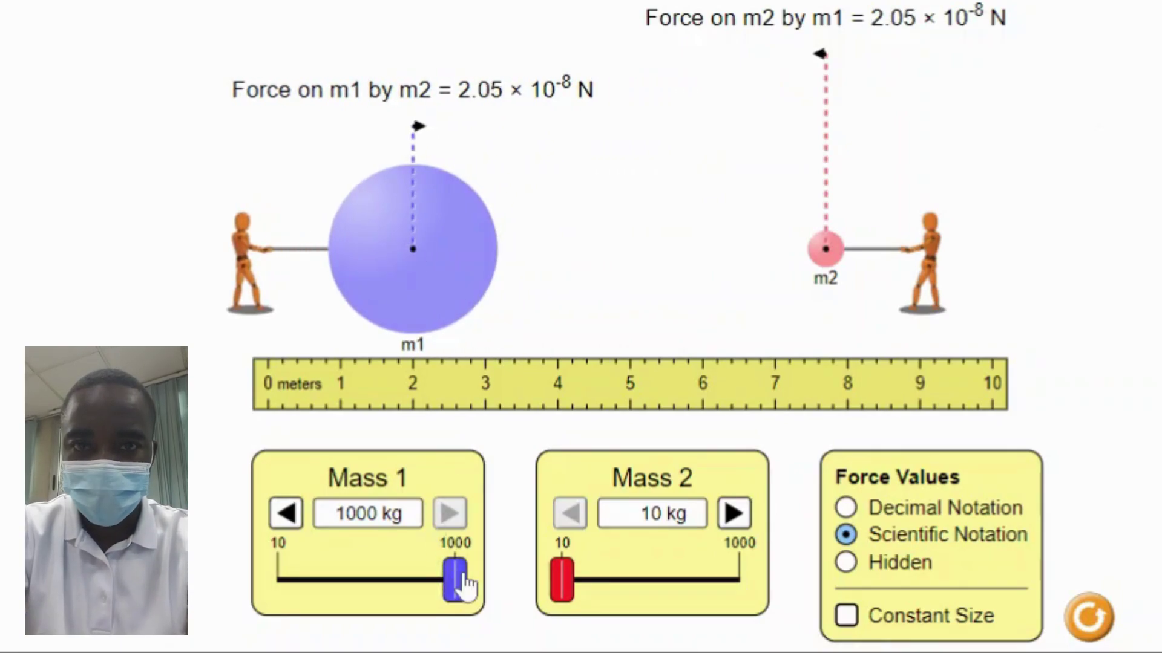
{"action": "left_click_drag", "start_coordinate": [462, 583], "coordinate": [368, 591]}
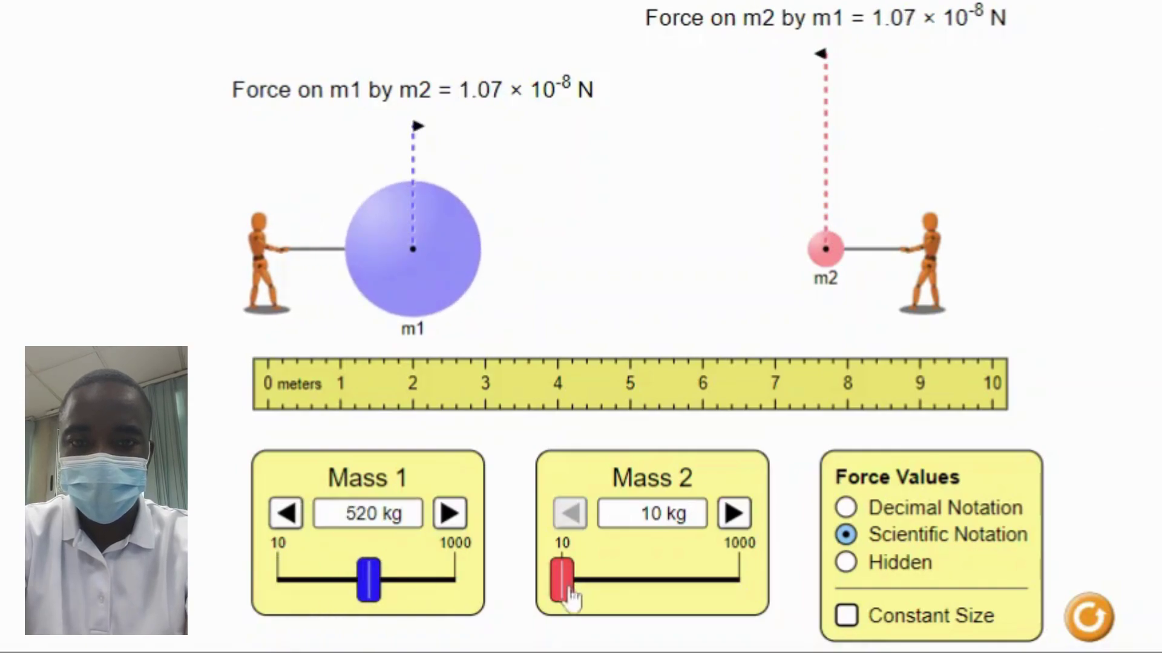
{"action": "left_click_drag", "start_coordinate": [569, 594], "coordinate": [863, 354]}
{"action": "left_click_drag", "start_coordinate": [866, 277], "coordinate": [896, 287]}
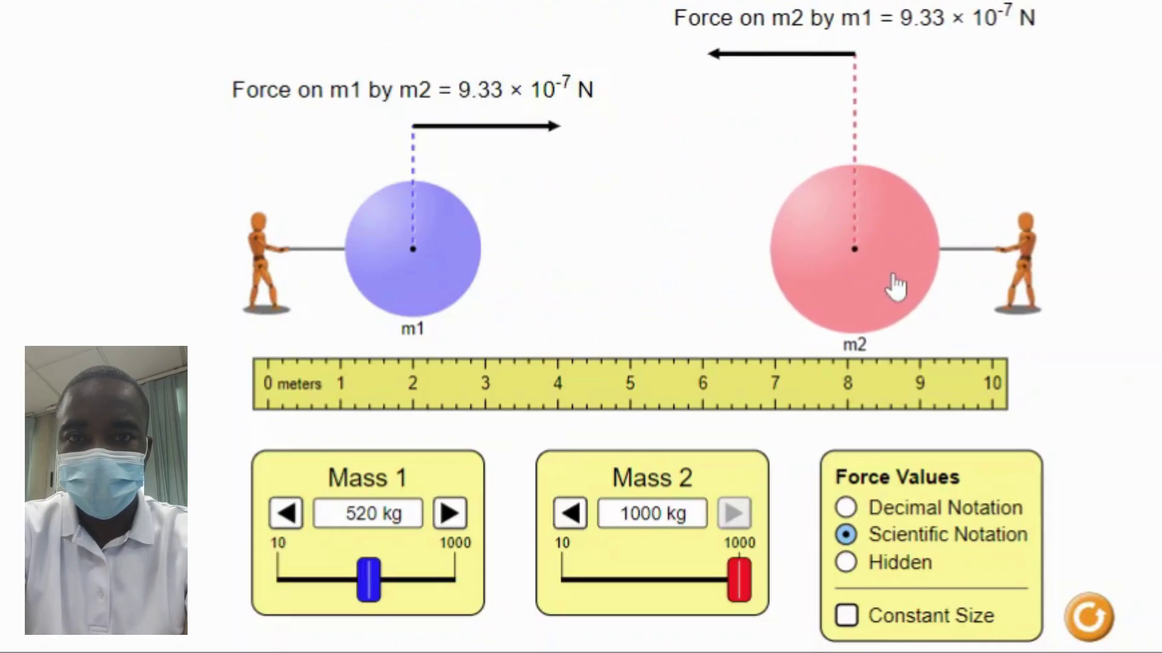
{"action": "left_click_drag", "start_coordinate": [453, 233], "coordinate": [658, 244]}
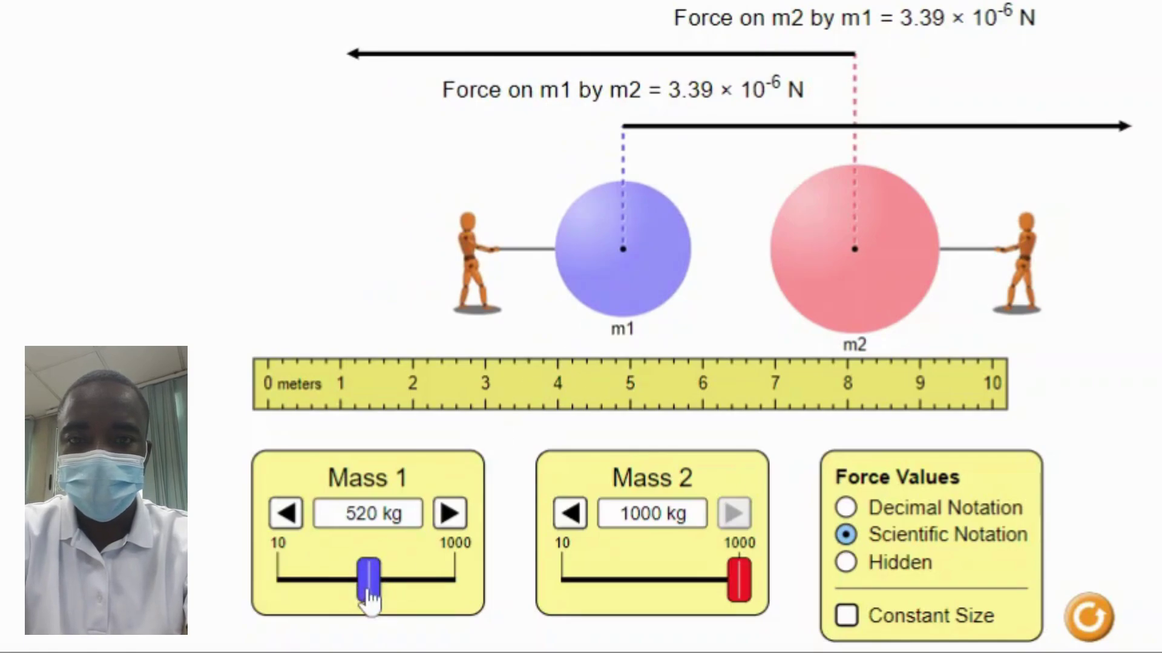
{"action": "left_click_drag", "start_coordinate": [368, 593], "coordinate": [276, 584]}
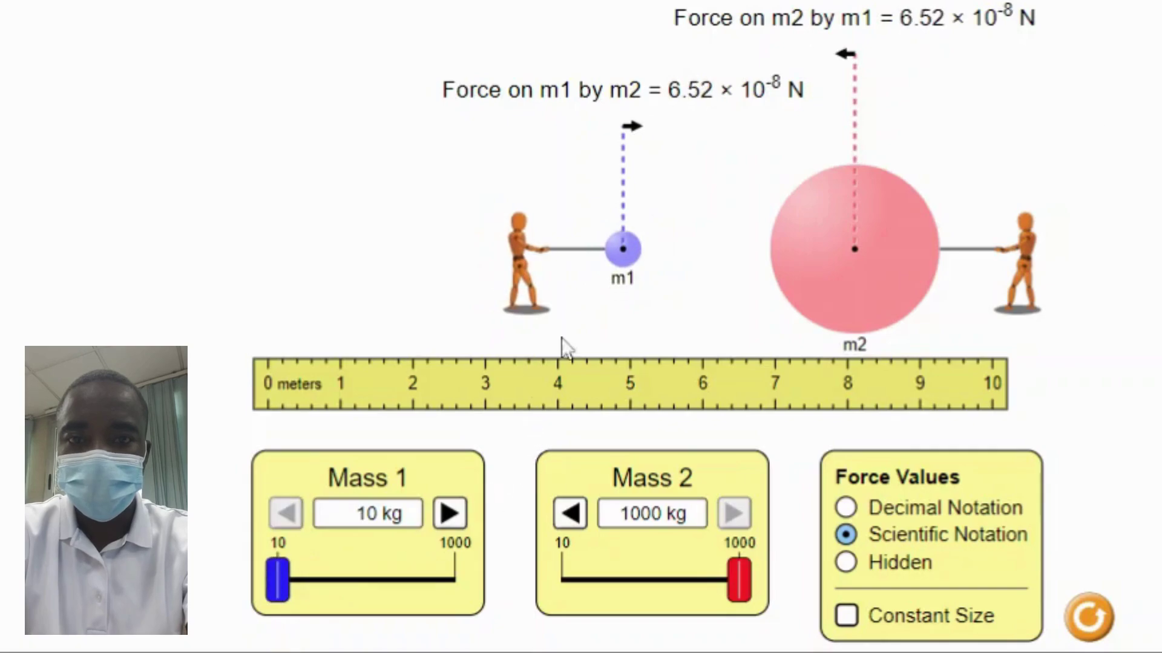
Reposition the spheres, ending with m1 near 4 m and m2 near 6.5 m
{"action": "left_click_drag", "start_coordinate": [854, 260], "coordinate": [760, 264]}
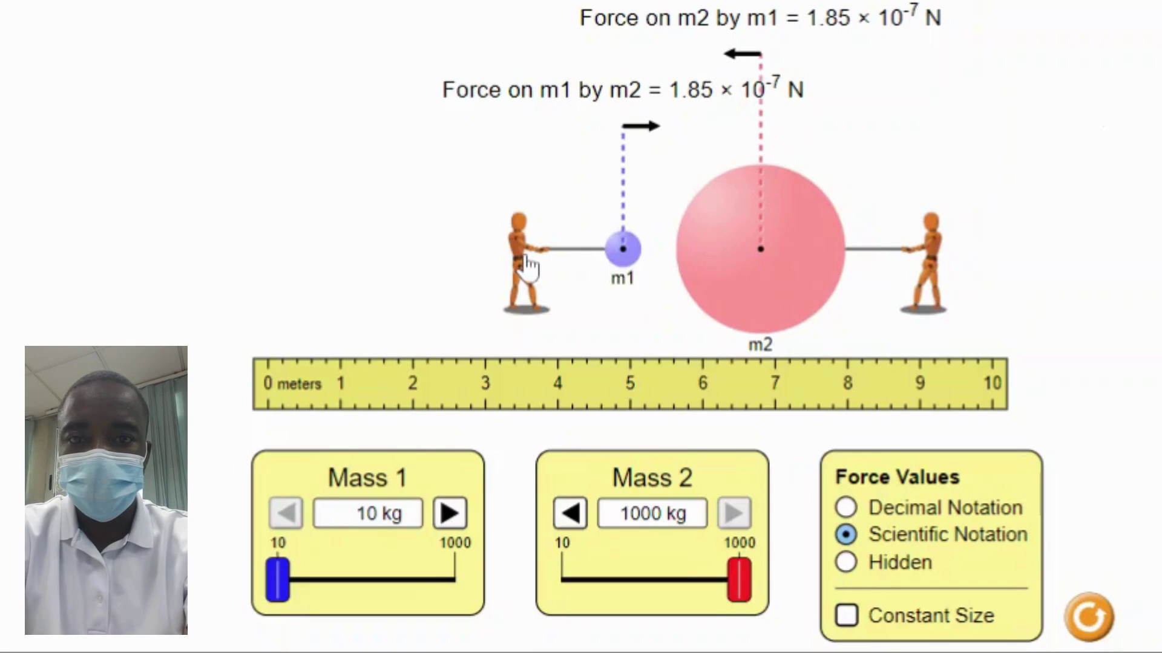
{"action": "left_click_drag", "start_coordinate": [527, 264], "coordinate": [325, 268]}
{"action": "left_click_drag", "start_coordinate": [754, 282], "coordinate": [832, 260]}
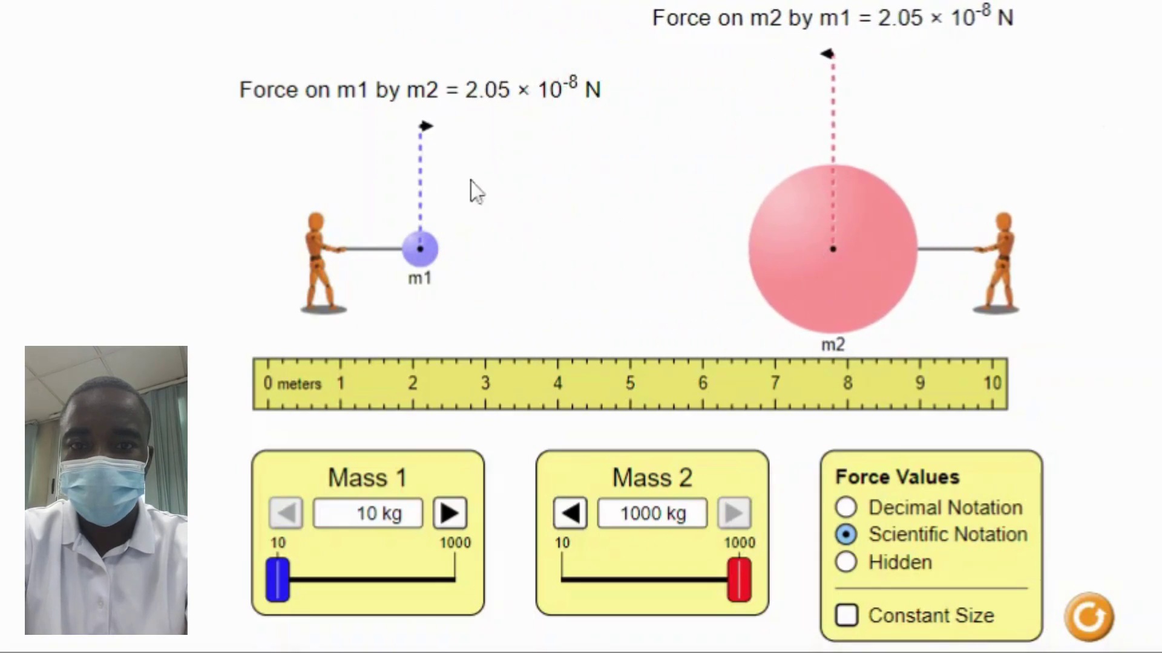
{"action": "left_click_drag", "start_coordinate": [444, 269], "coordinate": [574, 269]}
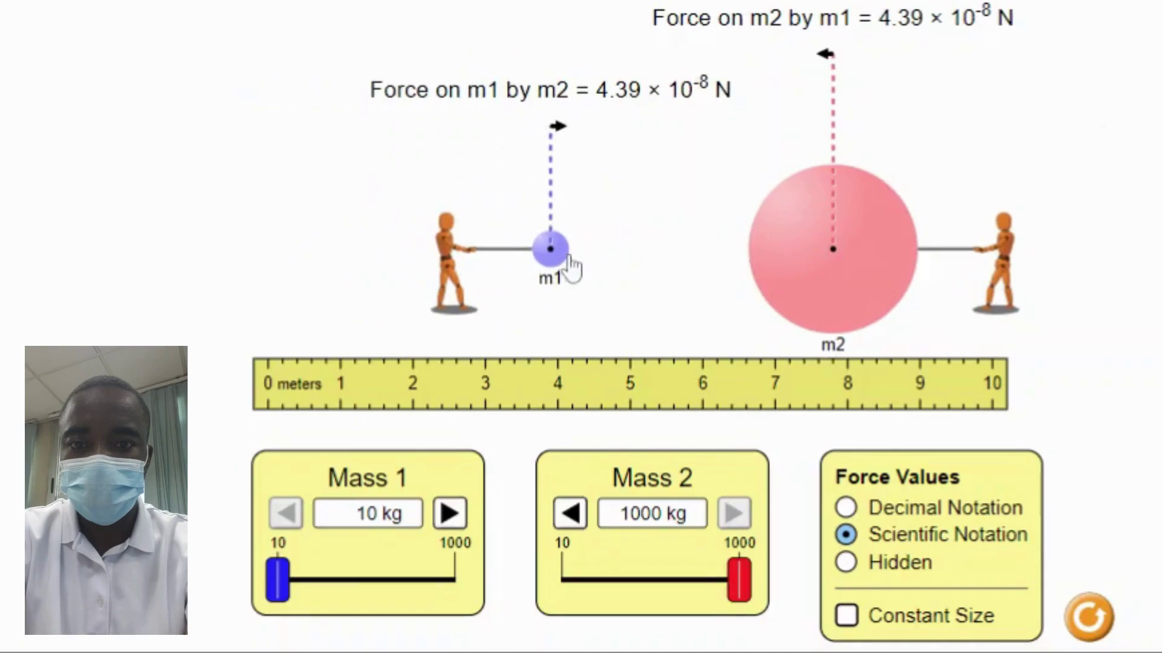
Raise Mass 1, drop Mass 2 to 110 kg, and set m1 near 3.3 m and m2 near 6.7 m
{"action": "left_click_drag", "start_coordinate": [283, 586], "coordinate": [488, 584]}
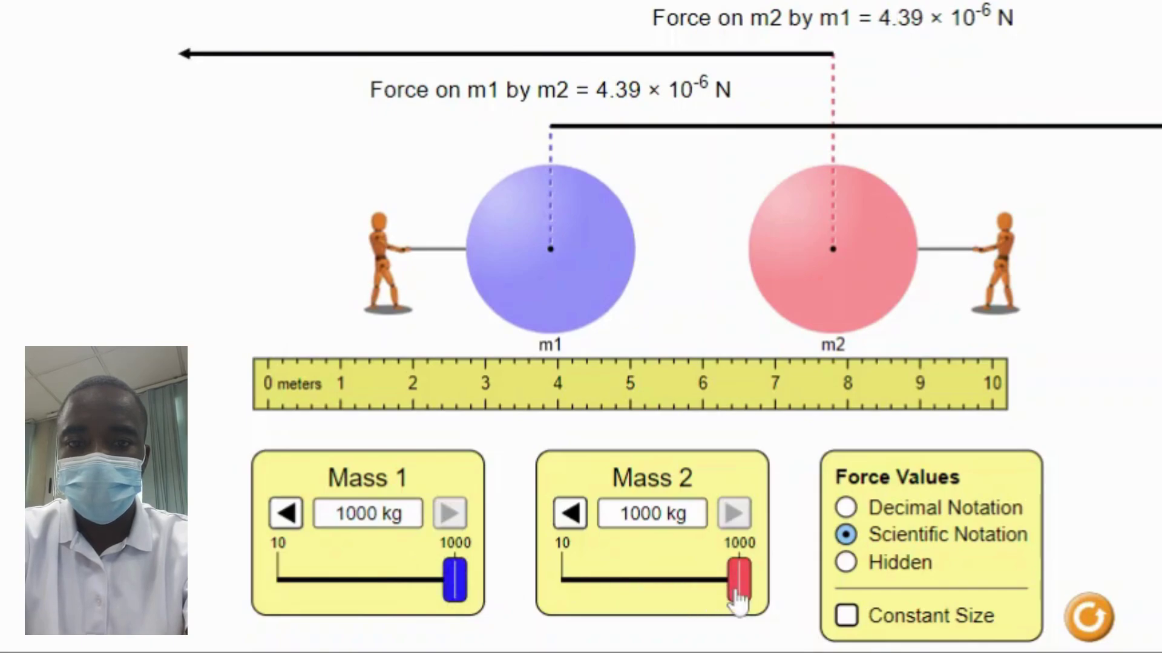
{"action": "left_click_drag", "start_coordinate": [738, 599], "coordinate": [579, 593]}
{"action": "left_click_drag", "start_coordinate": [592, 267], "coordinate": [551, 263]}
{"action": "left_click_drag", "start_coordinate": [864, 276], "coordinate": [818, 299]}
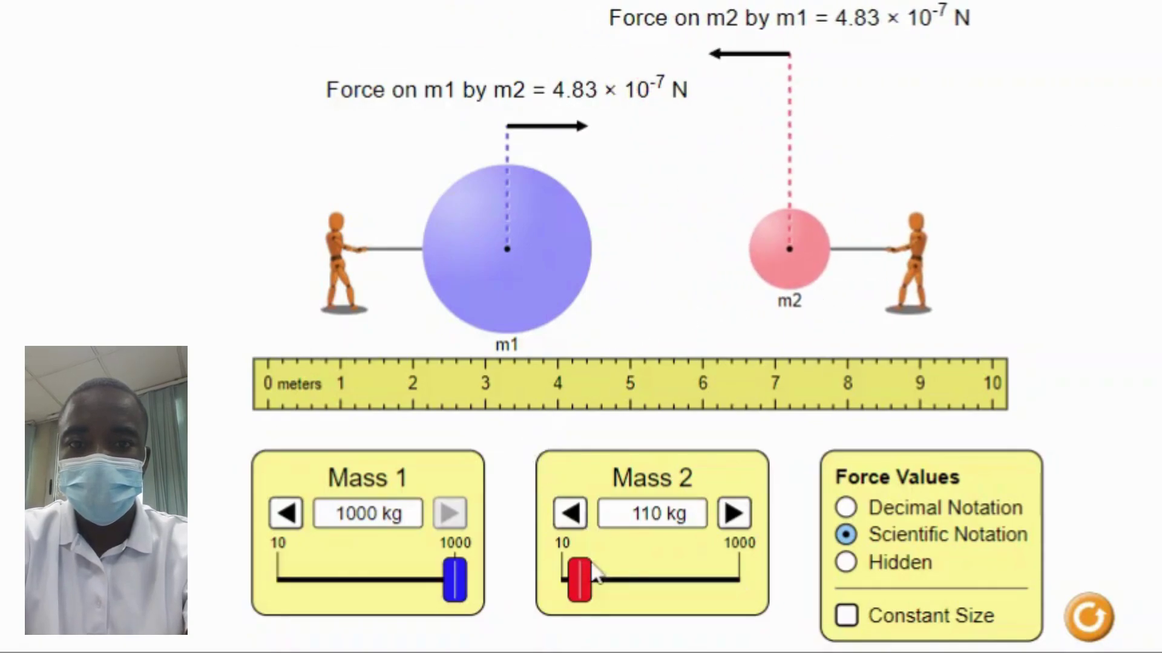
Try different masses, taking Mass 2 up to 1000 kg and back to 780 kg and Mass 1 down to 460 kg
{"action": "left_click_drag", "start_coordinate": [575, 594], "coordinate": [652, 593]}
{"action": "left_click_drag", "start_coordinate": [666, 590], "coordinate": [773, 597]}
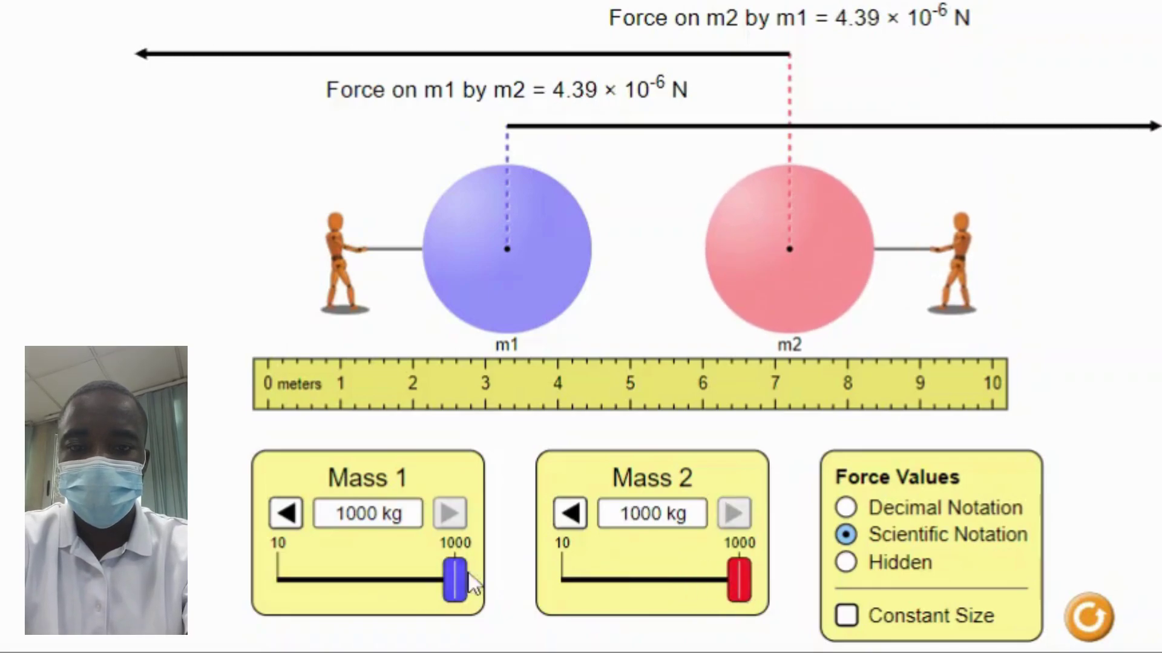
{"action": "left_click_drag", "start_coordinate": [472, 584], "coordinate": [602, 554]}
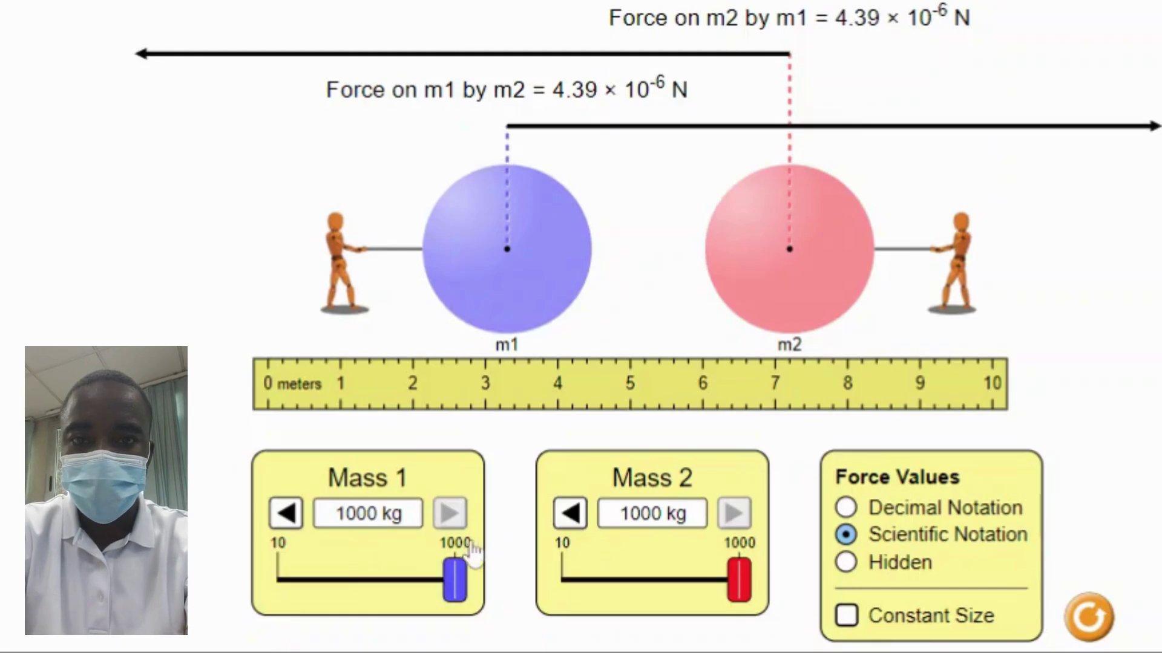
{"action": "left_click_drag", "start_coordinate": [472, 550], "coordinate": [290, 549]}
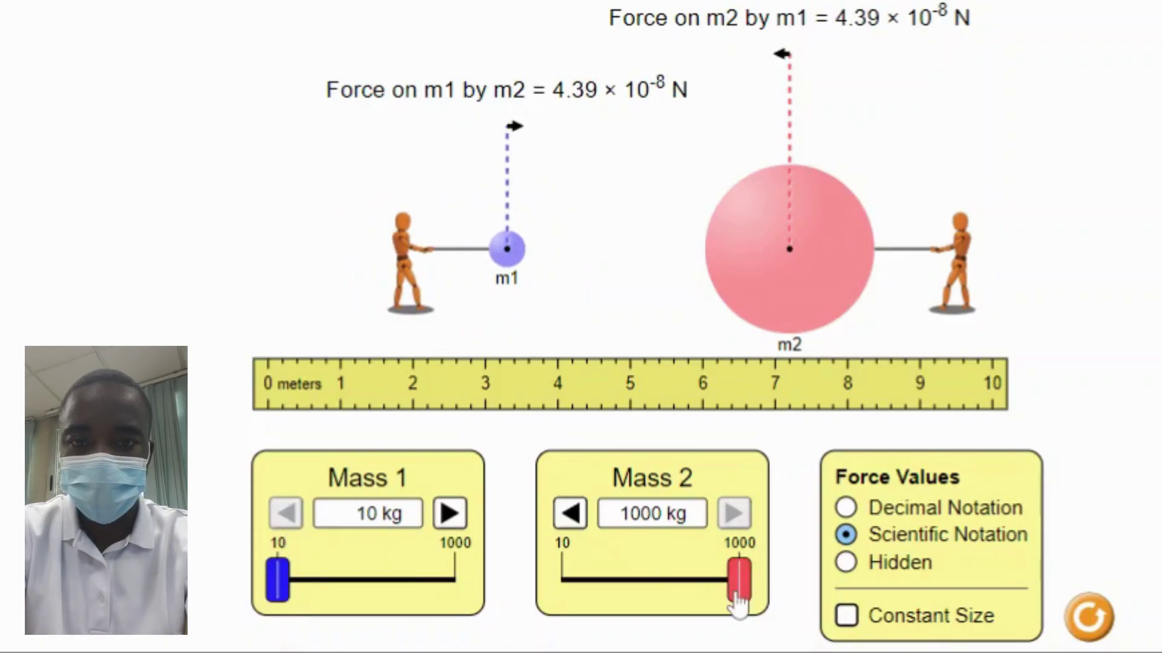
{"action": "left_click_drag", "start_coordinate": [737, 601], "coordinate": [704, 579]}
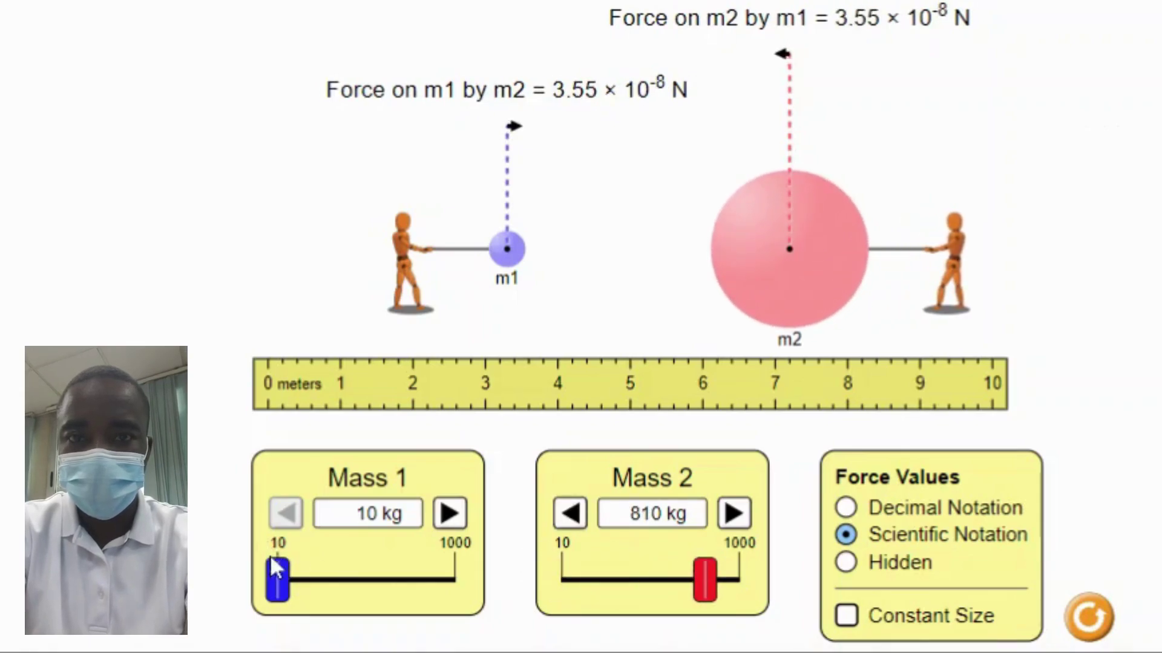
{"action": "left_click_drag", "start_coordinate": [287, 596], "coordinate": [367, 591]}
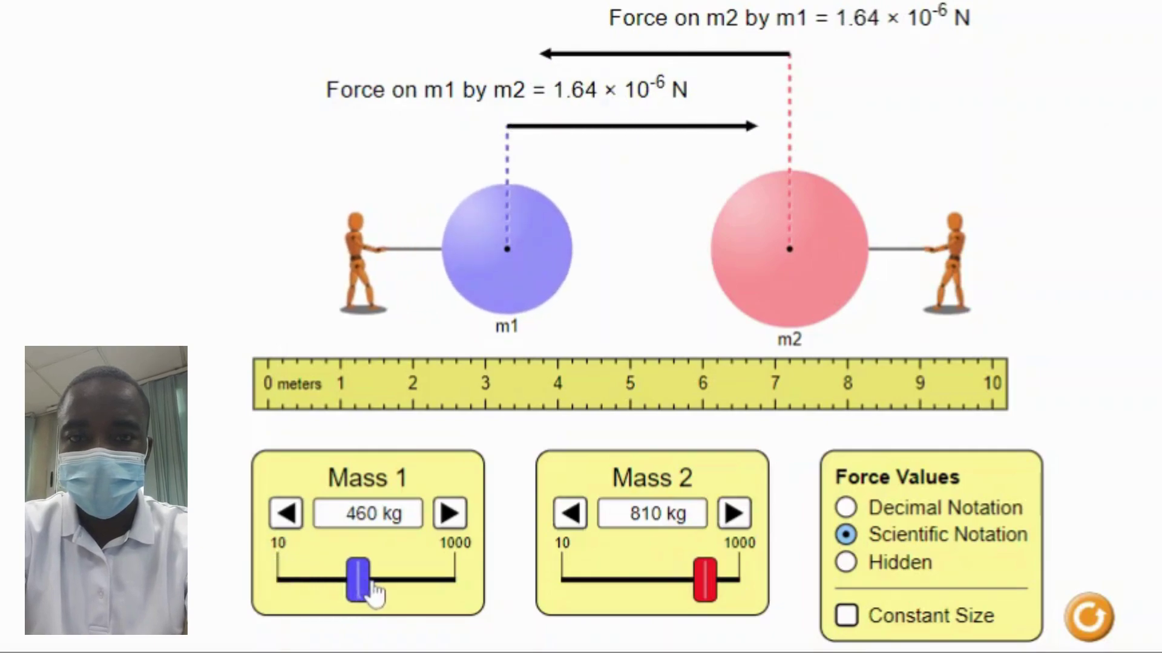
Set Mass 2 to 1000 kg and Mass 1 to 40 kg, with the spheres close together
{"action": "left_click_drag", "start_coordinate": [481, 261], "coordinate": [372, 260]}
{"action": "left_click_drag", "start_coordinate": [767, 302], "coordinate": [587, 310]}
{"action": "left_click_drag", "start_coordinate": [714, 582], "coordinate": [757, 584]}
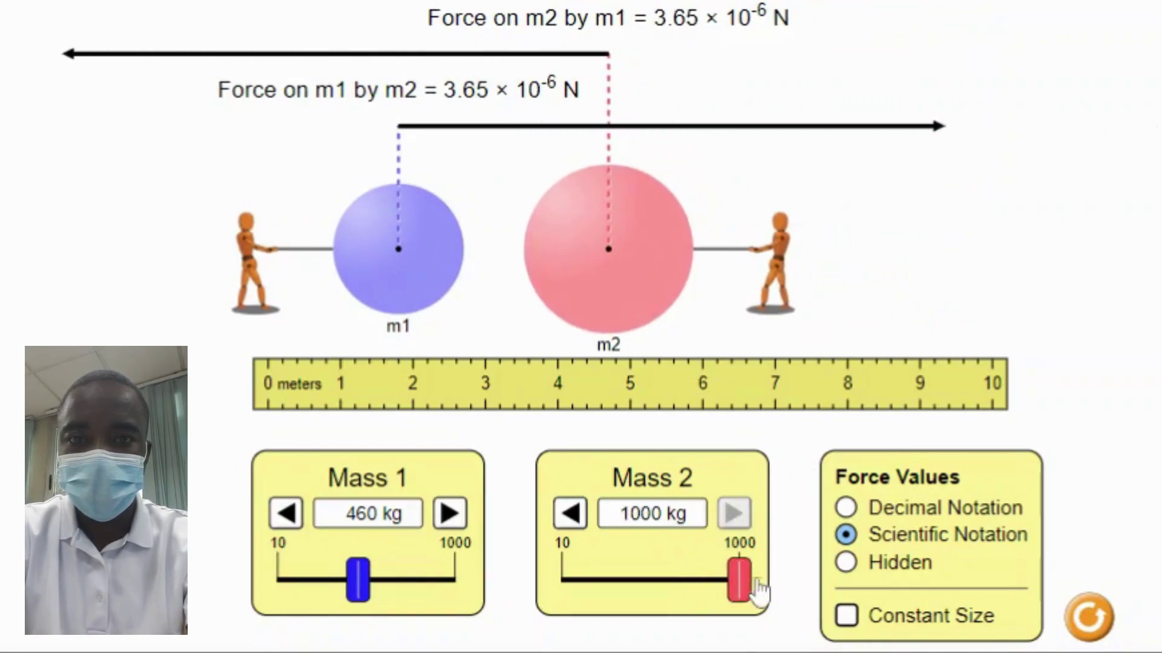
{"action": "left_click_drag", "start_coordinate": [360, 582], "coordinate": [283, 582]}
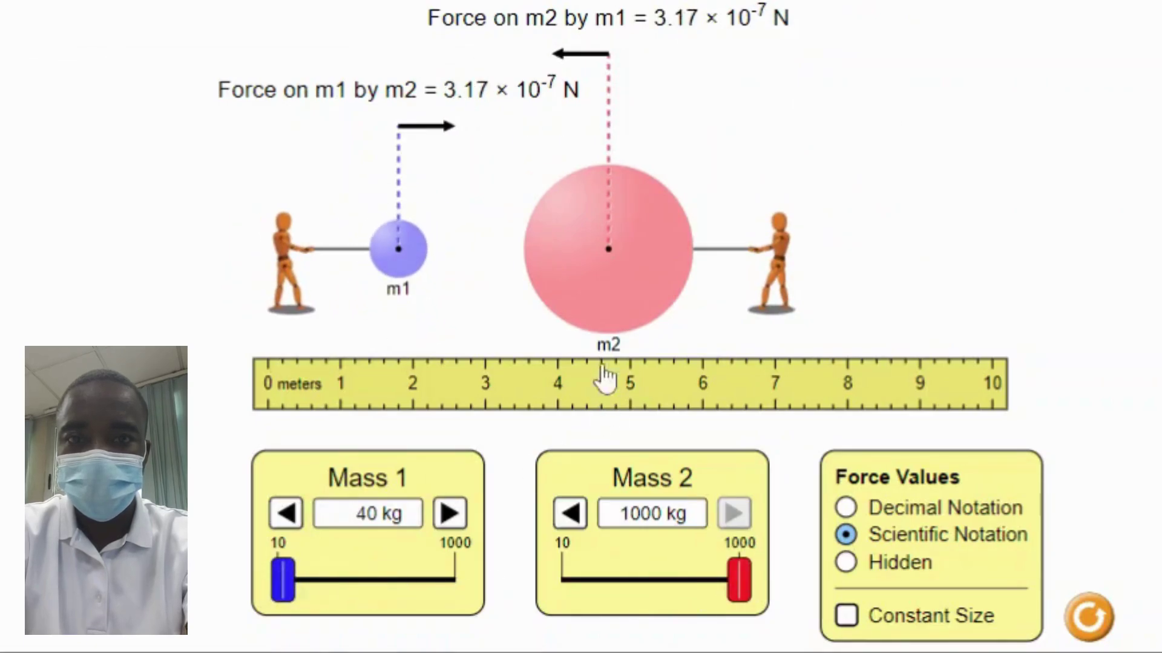
{"action": "left_click_drag", "start_coordinate": [662, 294], "coordinate": [946, 263]}
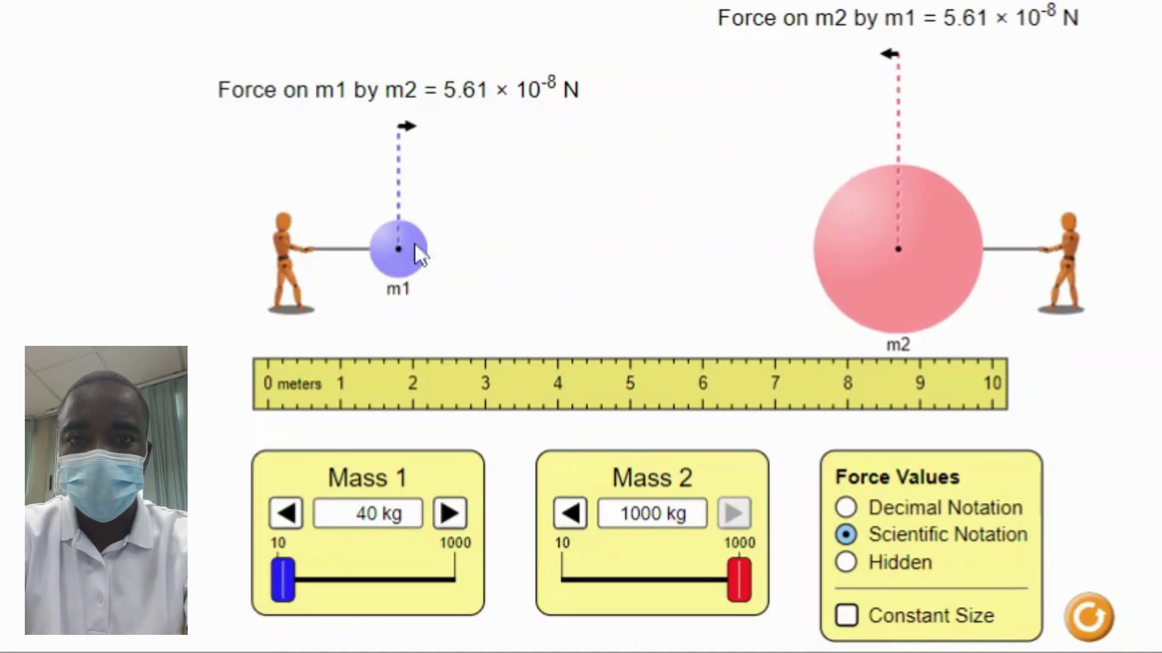
{"action": "left_click_drag", "start_coordinate": [408, 254], "coordinate": [758, 318]}
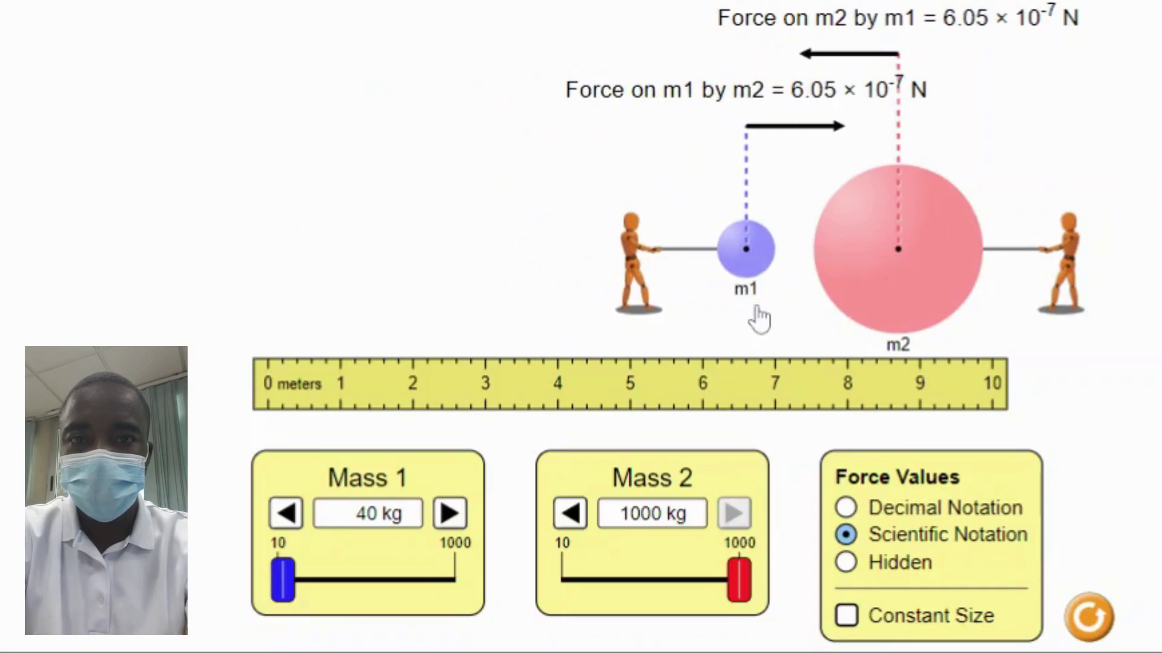
Drop Mass 2 to 10 kg, raise Mass 1 to about 950 kg, and move m1 to 4 m and m2 to 7.6 m
{"action": "left_click_drag", "start_coordinate": [738, 580], "coordinate": [555, 580]}
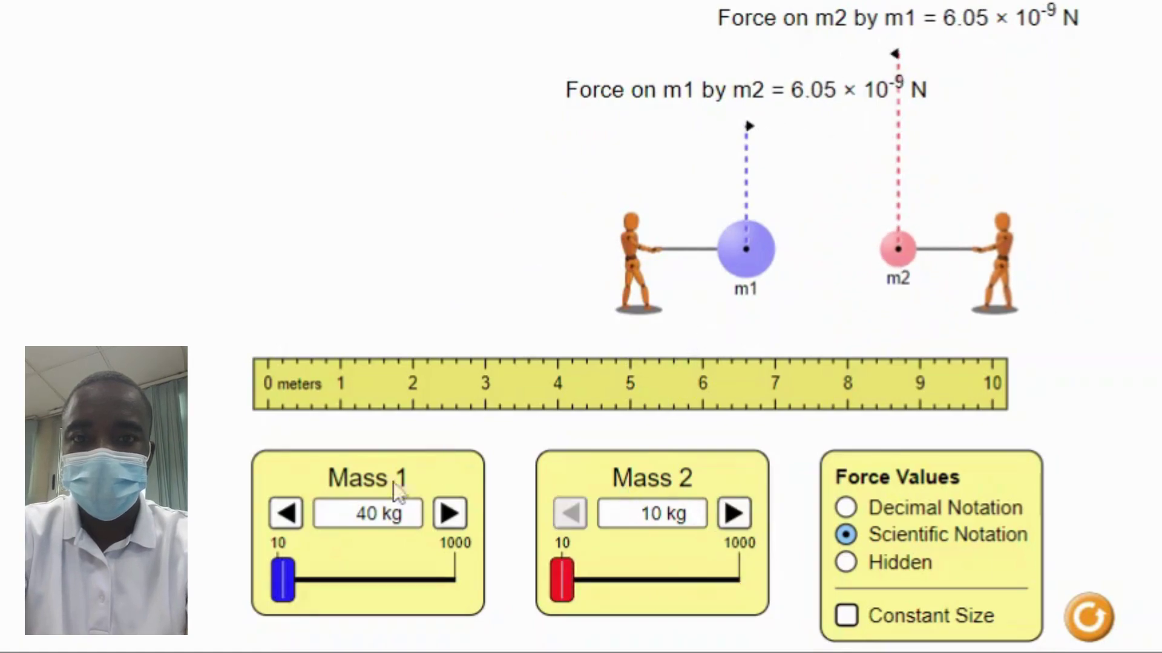
{"action": "left_click_drag", "start_coordinate": [283, 602], "coordinate": [446, 605]}
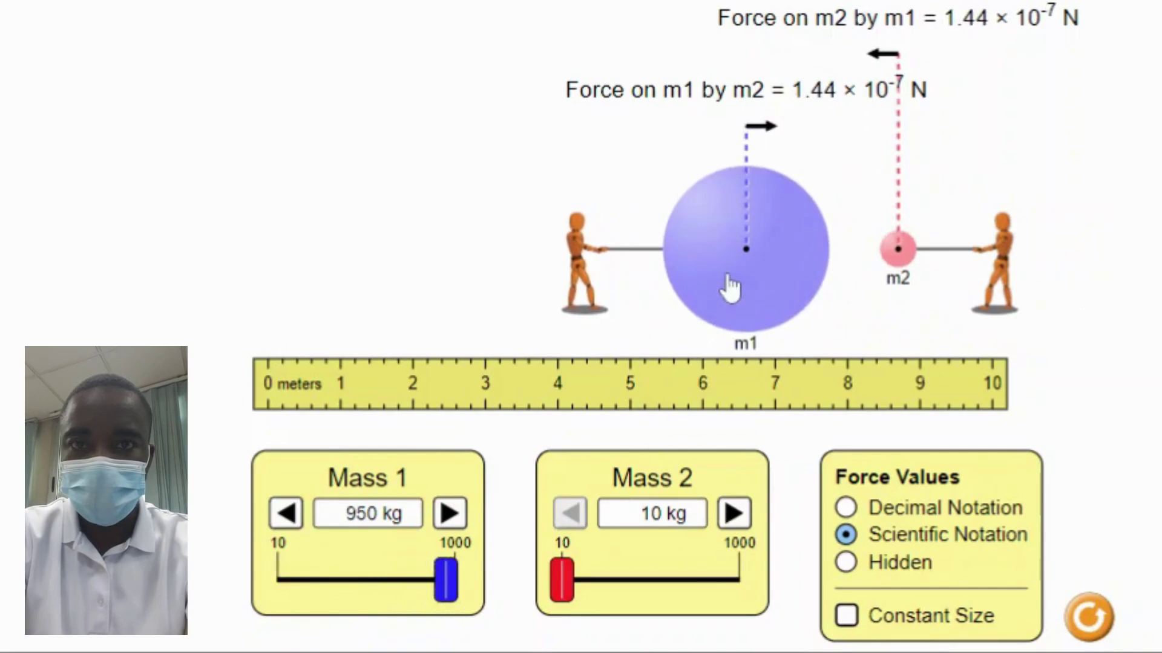
{"action": "left_click_drag", "start_coordinate": [730, 288], "coordinate": [446, 266]}
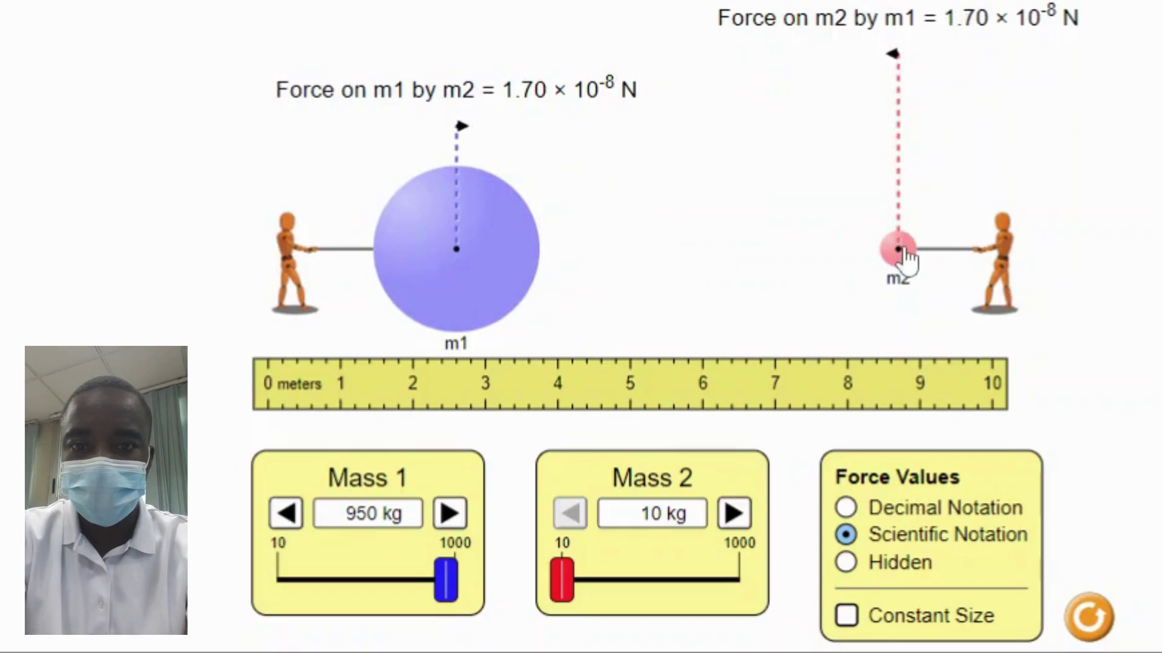
{"action": "left_click_drag", "start_coordinate": [899, 253], "coordinate": [661, 279]}
Spread the spheres apart, m1 near 1.5 m and m2 near 8.5 m, and raise Mass 2 to 910 kg
{"action": "left_click_drag", "start_coordinate": [440, 271], "coordinate": [558, 273]}
{"action": "left_click_drag", "start_coordinate": [689, 280], "coordinate": [891, 281]}
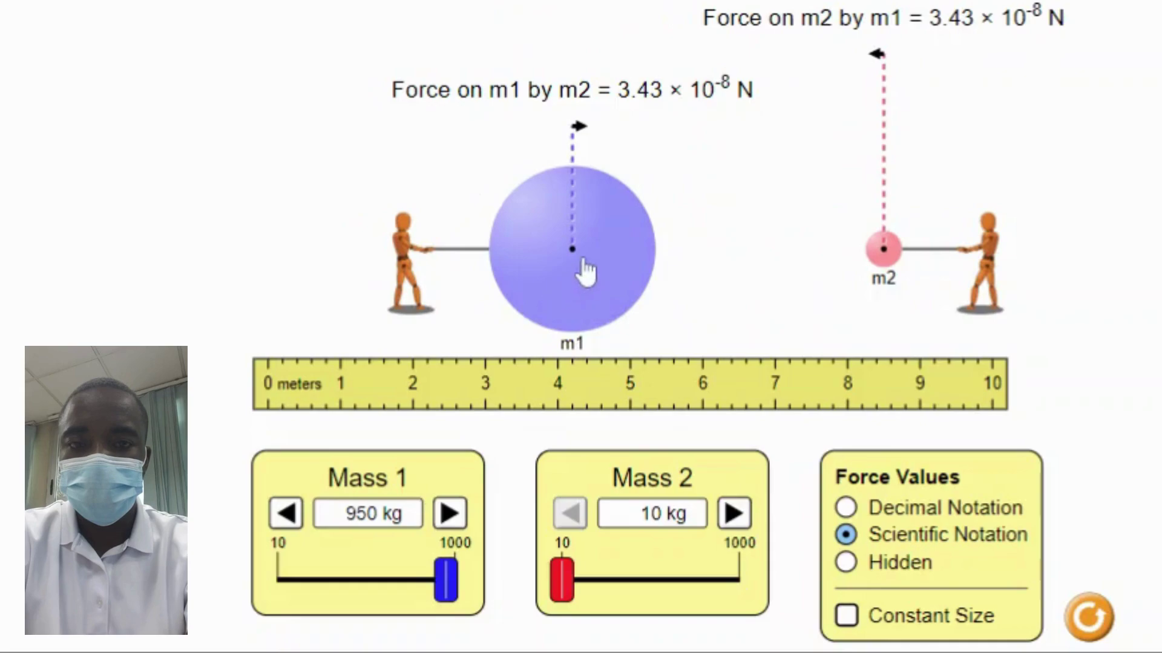
{"action": "left_click_drag", "start_coordinate": [585, 272], "coordinate": [393, 264]}
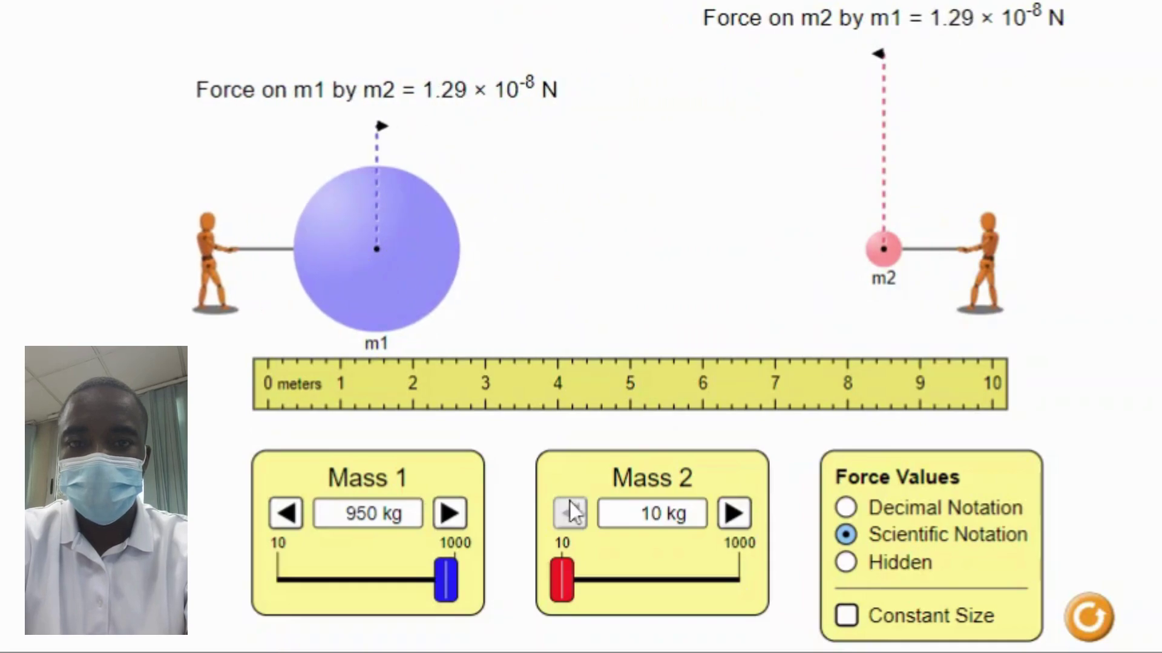
{"action": "left_click_drag", "start_coordinate": [555, 596], "coordinate": [724, 594]}
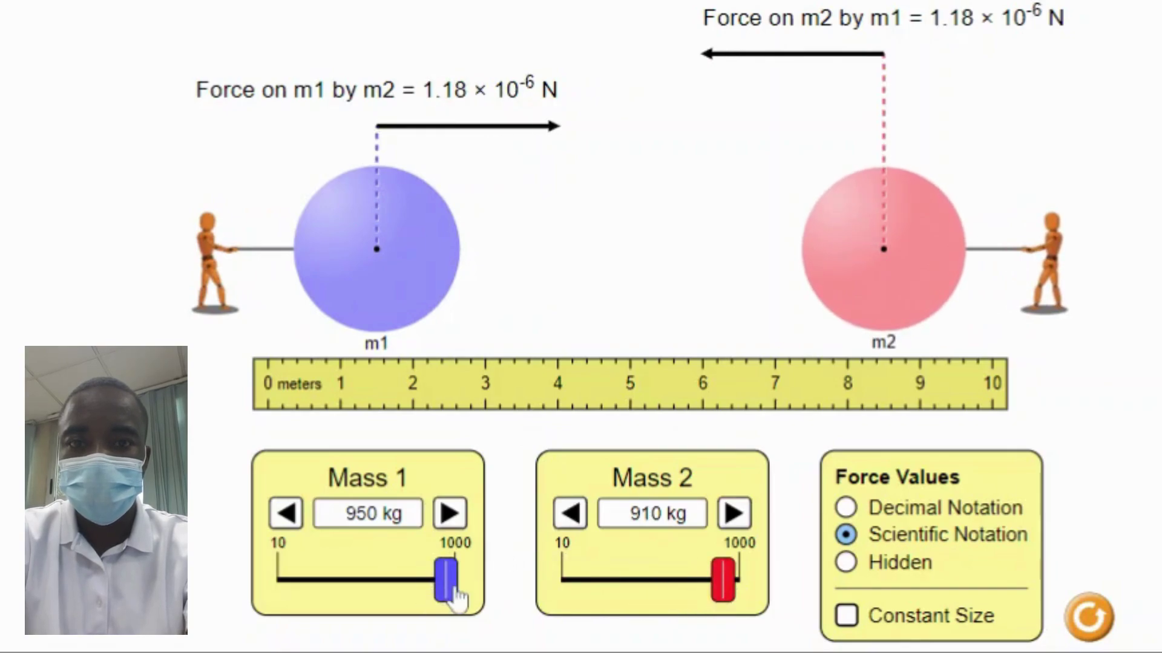
Lower Mass 1 to 120 kg and move m1 to about 3.7 m and m2 to about 7 m
{"action": "left_click_drag", "start_coordinate": [454, 596], "coordinate": [306, 562]}
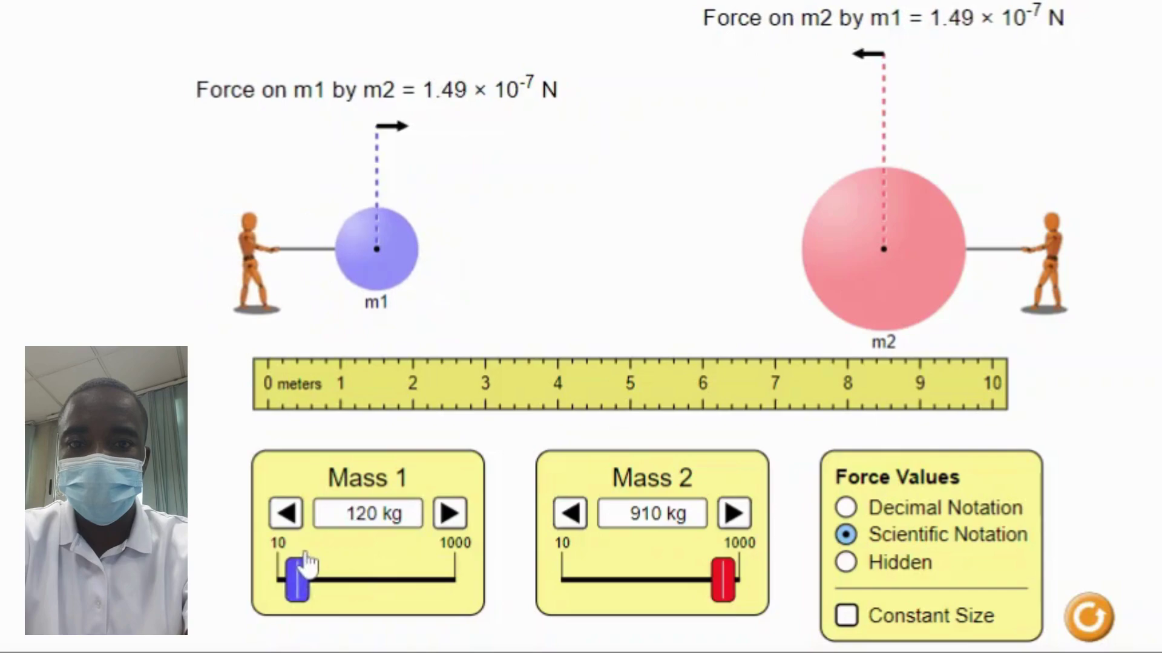
{"action": "left_click_drag", "start_coordinate": [928, 311], "coordinate": [718, 314]}
{"action": "left_click_drag", "start_coordinate": [370, 280], "coordinate": [534, 297]}
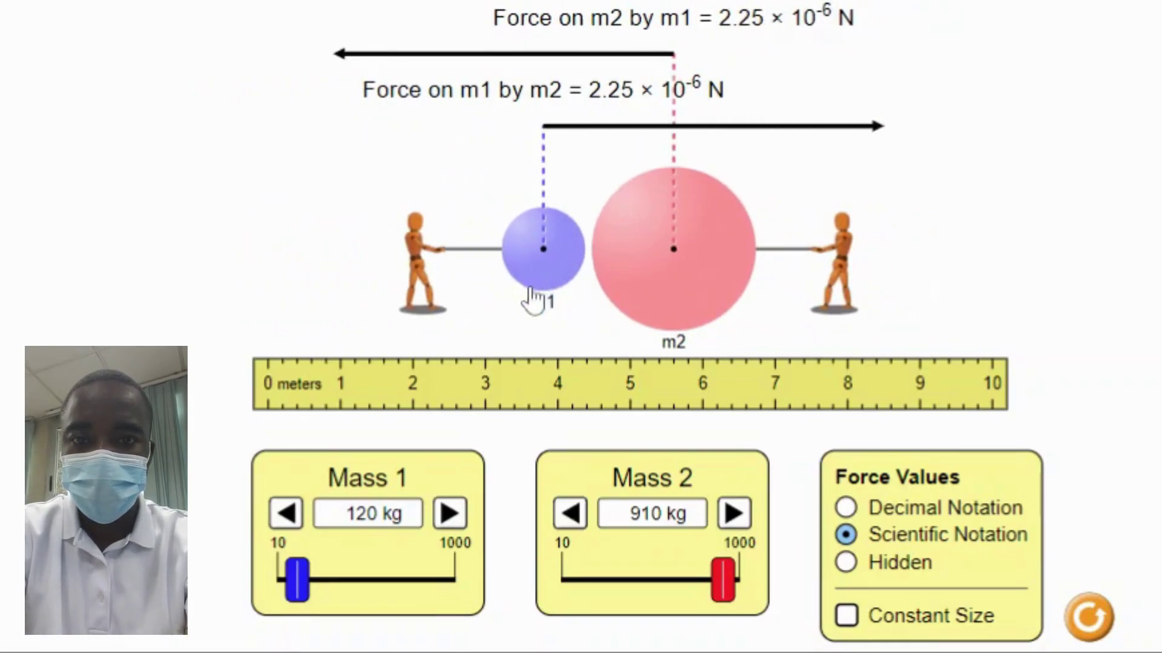
{"action": "left_click_drag", "start_coordinate": [674, 291], "coordinate": [917, 295]}
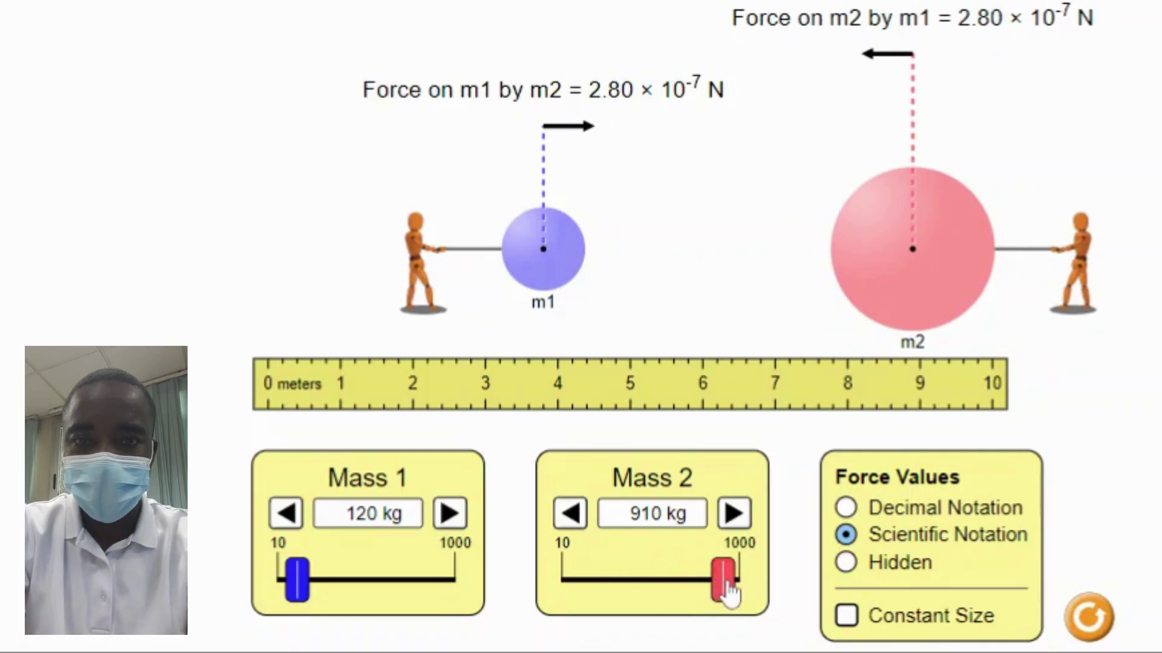
Set Mass 2 to 200 kg and Mass 1 to 1000 kg, with m1 at 4 m and m2 at 6 m
{"action": "left_click_drag", "start_coordinate": [729, 589], "coordinate": [596, 578]}
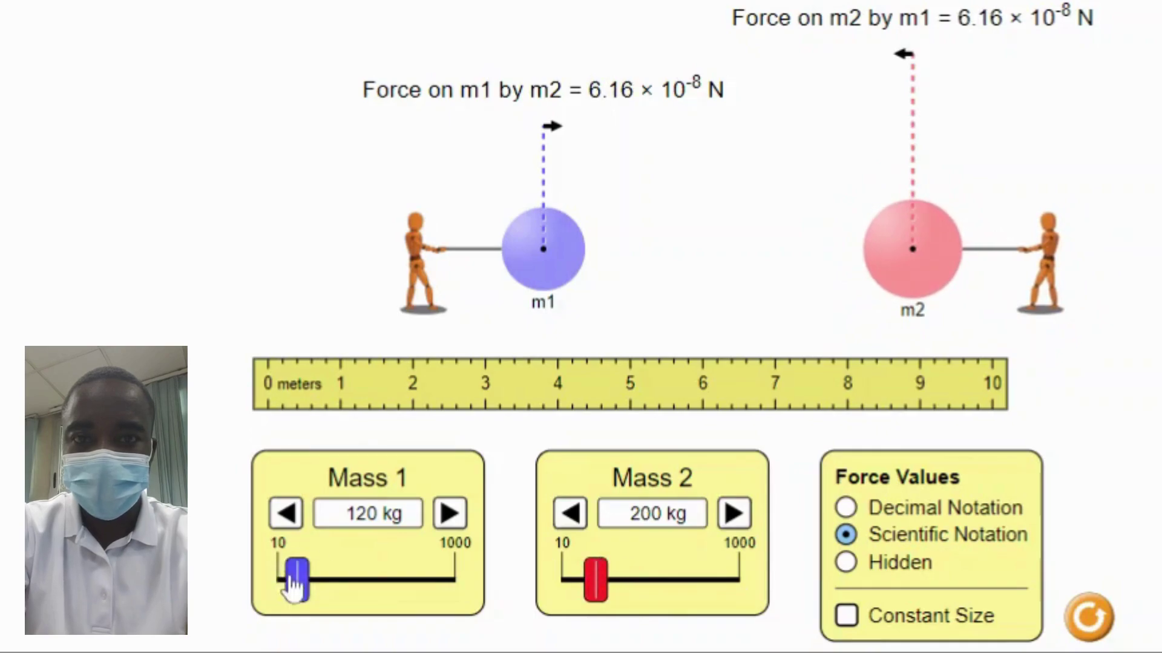
{"action": "left_click_drag", "start_coordinate": [295, 584], "coordinate": [466, 640]}
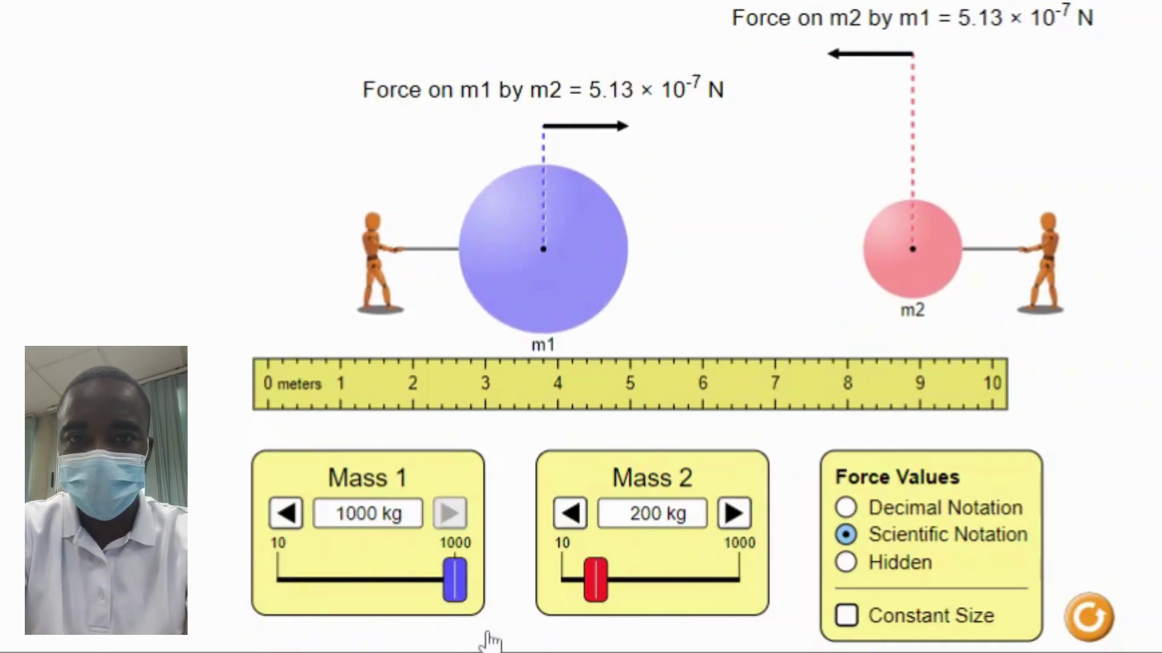
{"action": "left_click_drag", "start_coordinate": [544, 245], "coordinate": [430, 243]}
{"action": "left_click_drag", "start_coordinate": [911, 266], "coordinate": [696, 244]}
{"action": "left_click_drag", "start_coordinate": [447, 254], "coordinate": [577, 254]}
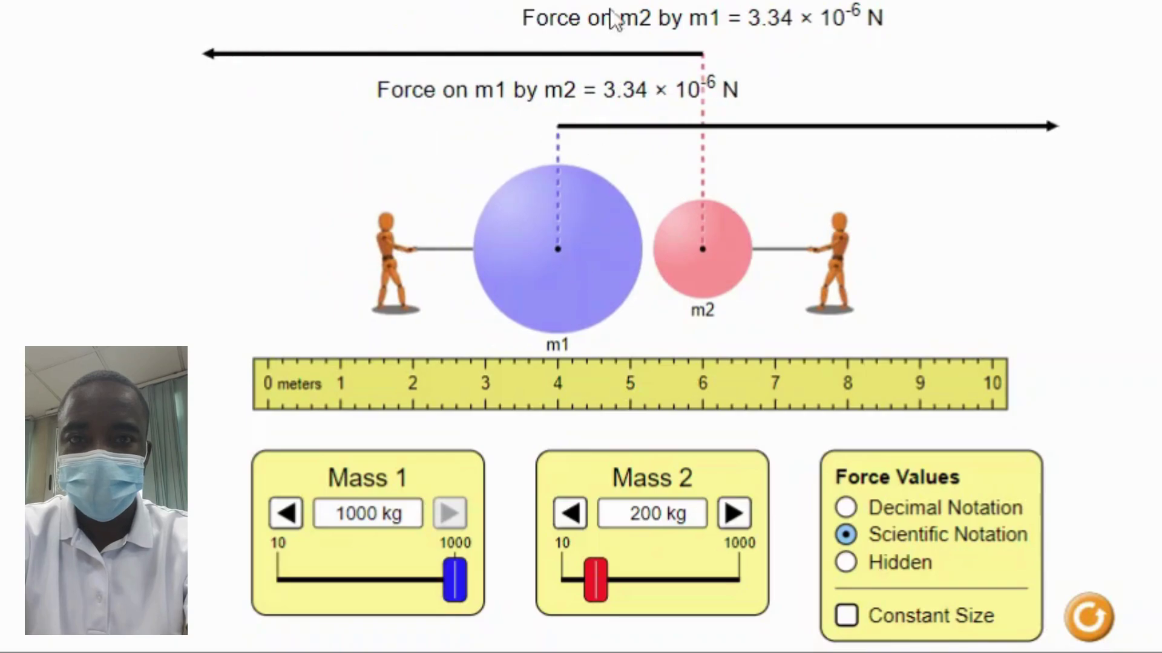